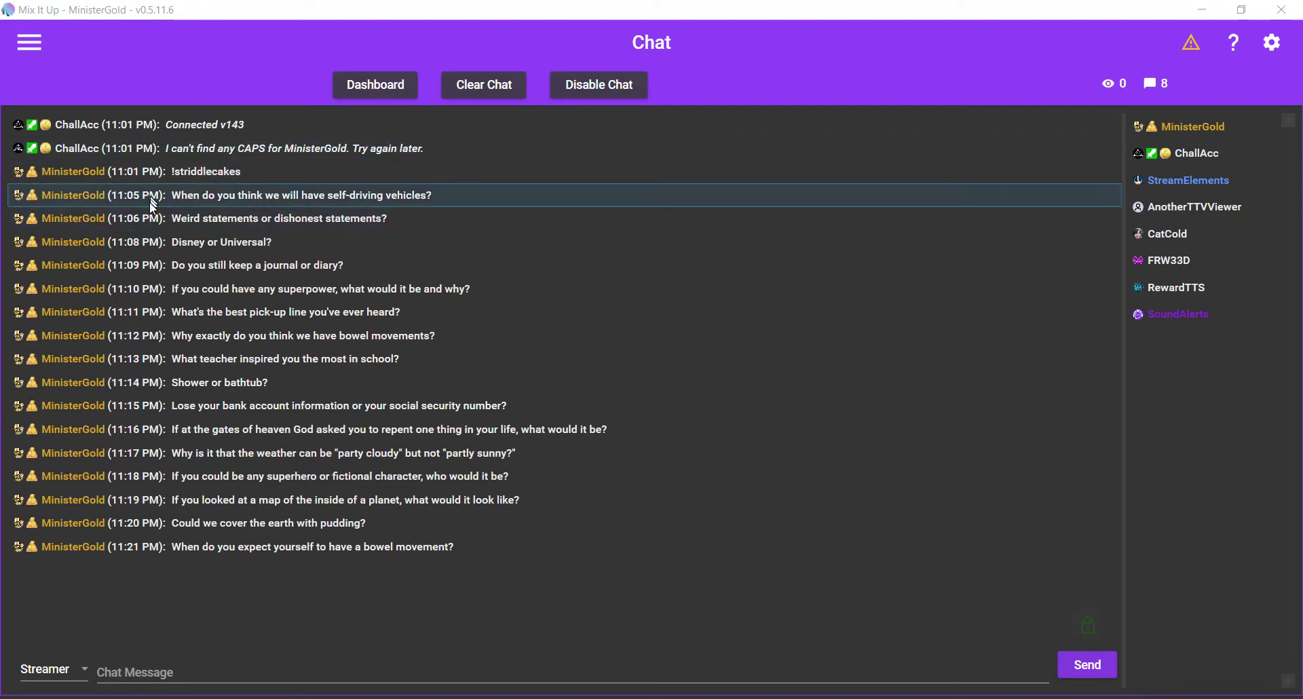
Open the question command from the Conversation group for editing and check the available command groups.
{"action": "left_click", "coordinate": [31, 43]}
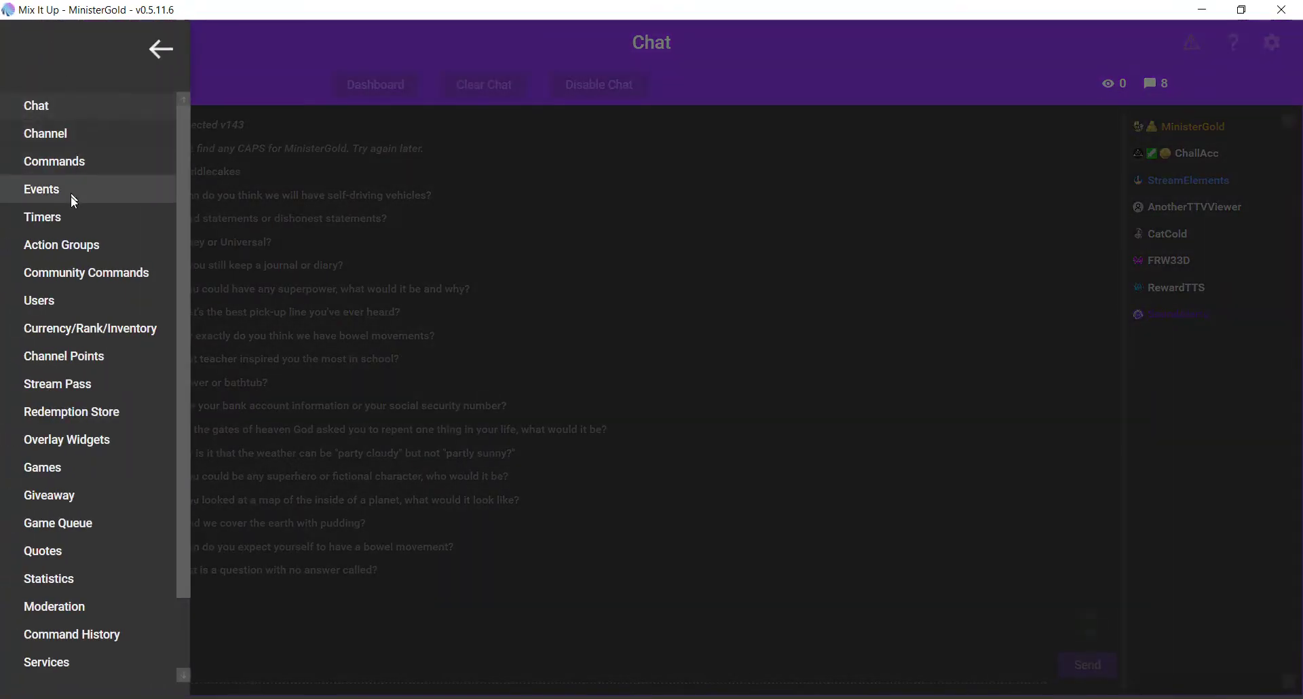
{"action": "left_click", "coordinate": [68, 170]}
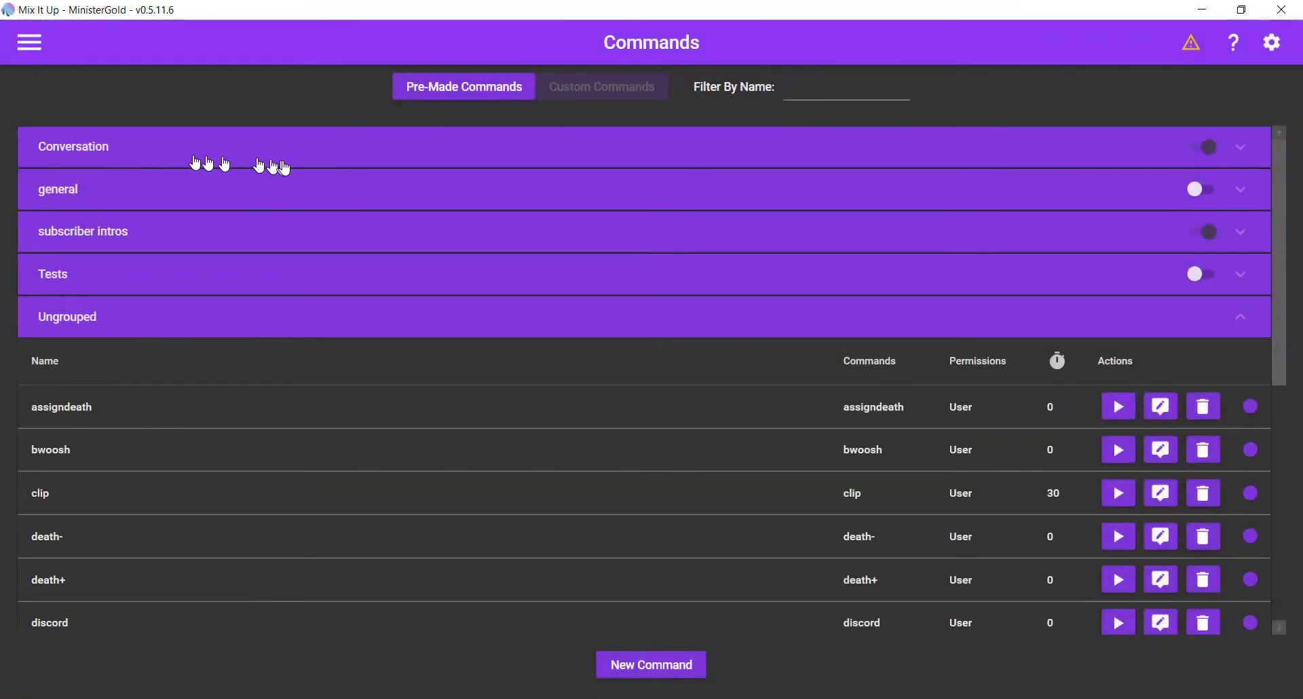
{"action": "left_click", "coordinate": [275, 155]}
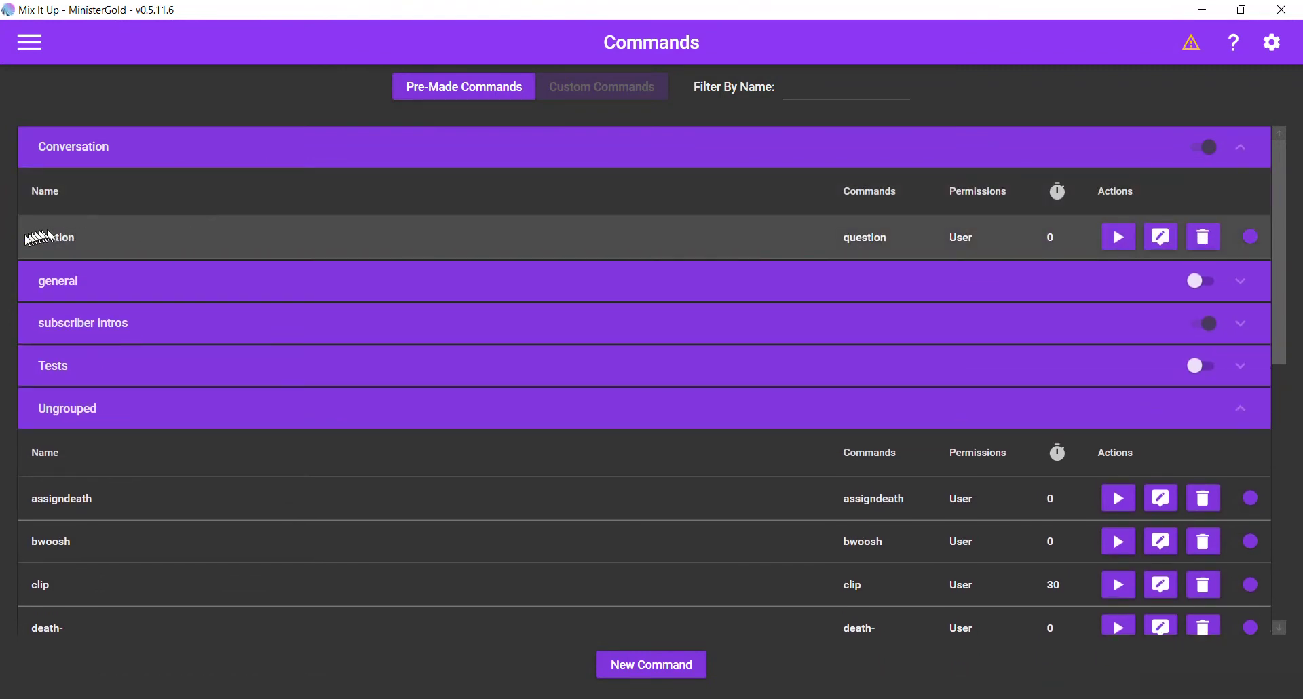
{"action": "left_click", "coordinate": [1159, 237]}
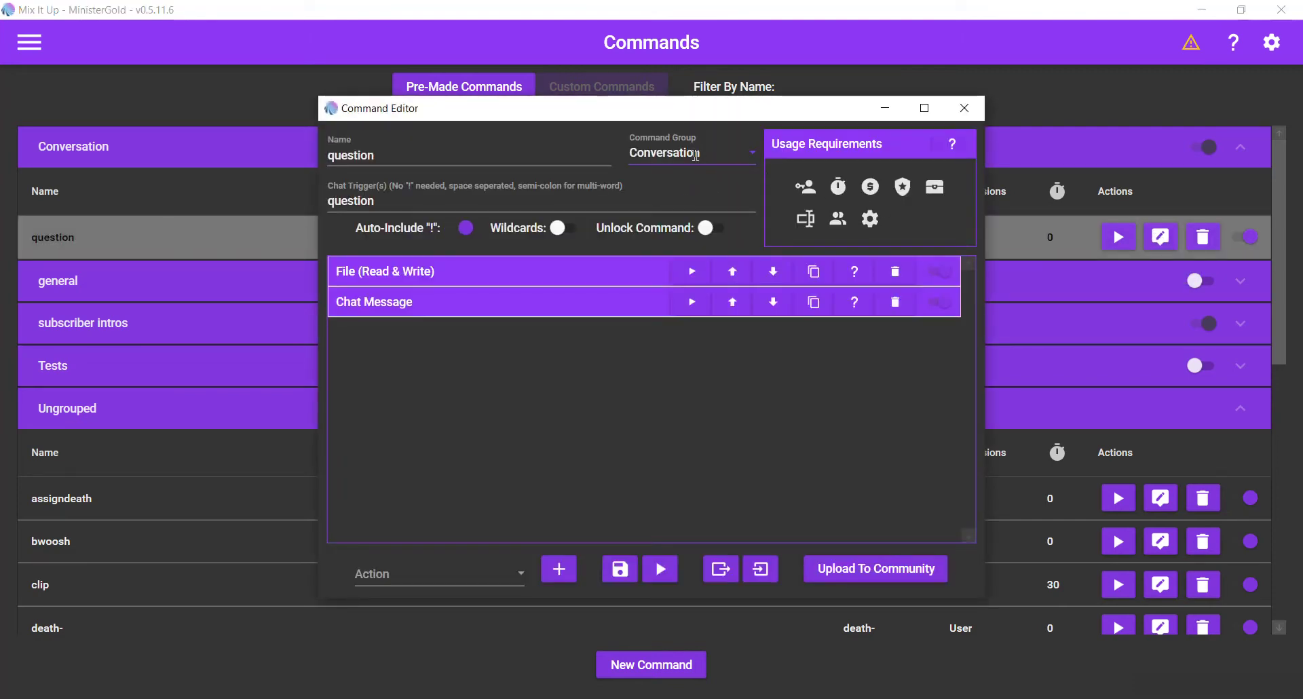
{"action": "left_click", "coordinate": [725, 151]}
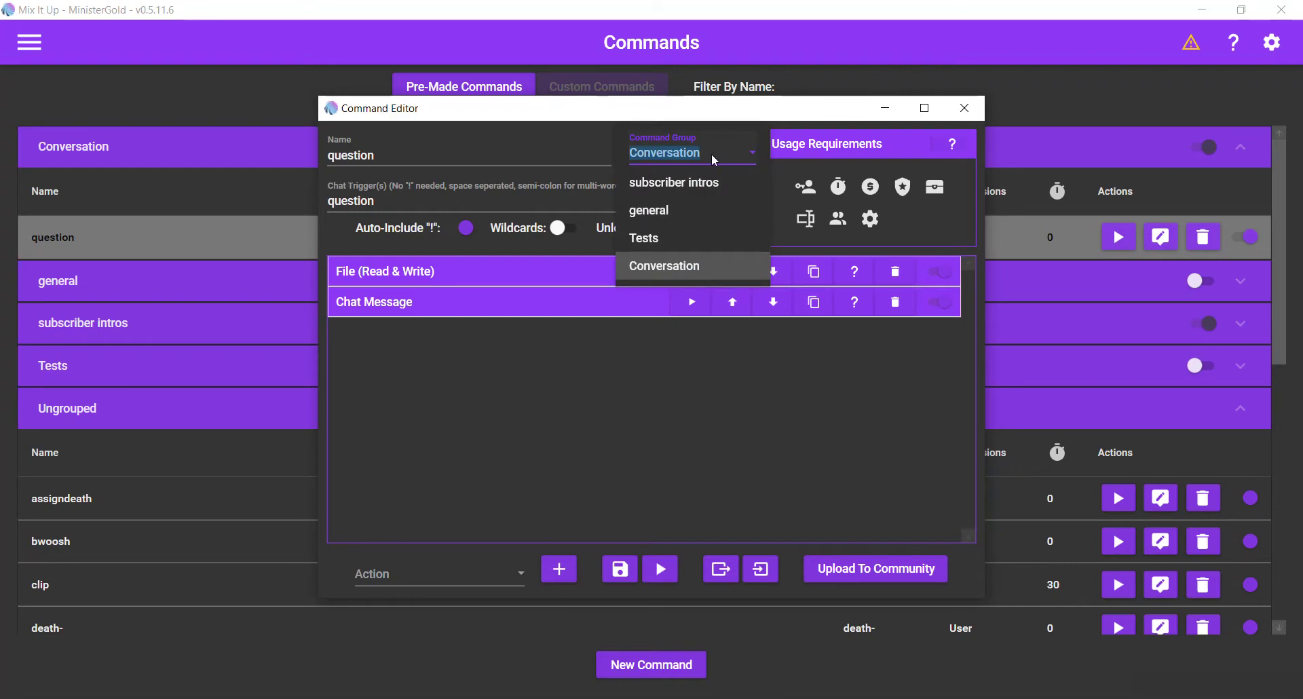
{"action": "left_click", "coordinate": [706, 154]}
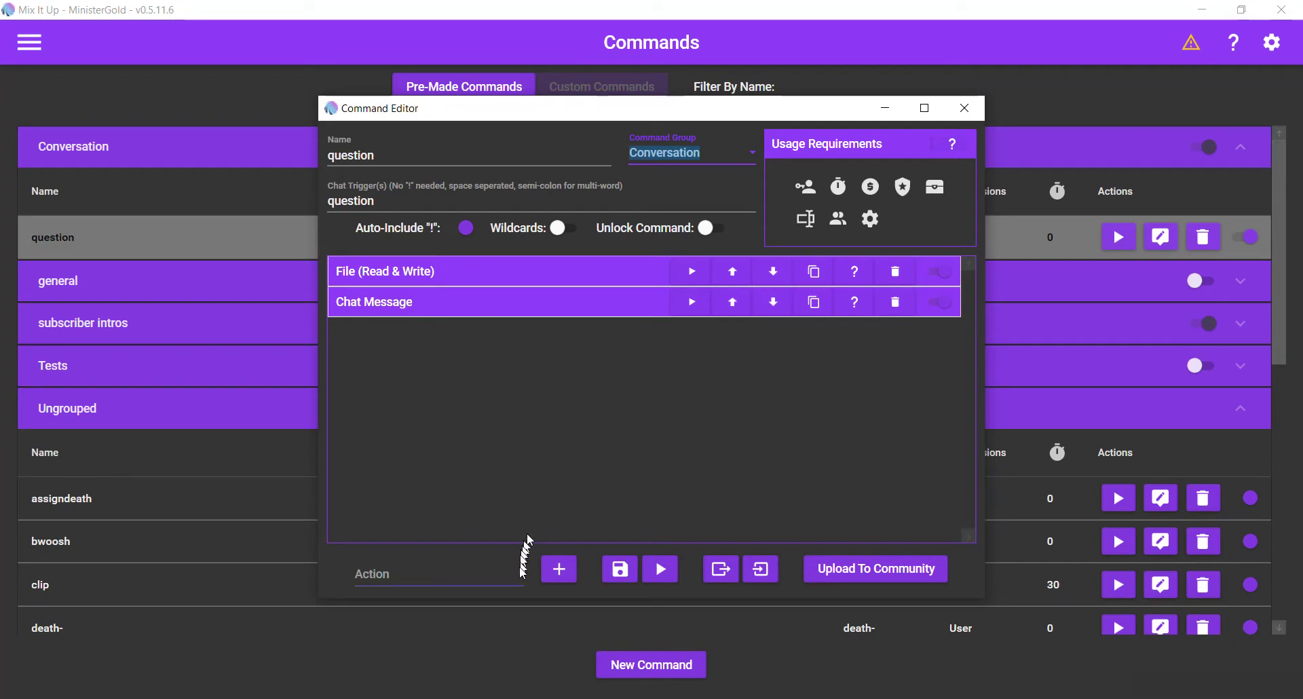
Browse the available action types and choose File (Read & Write) for the question command.
{"action": "left_click", "coordinate": [520, 577]}
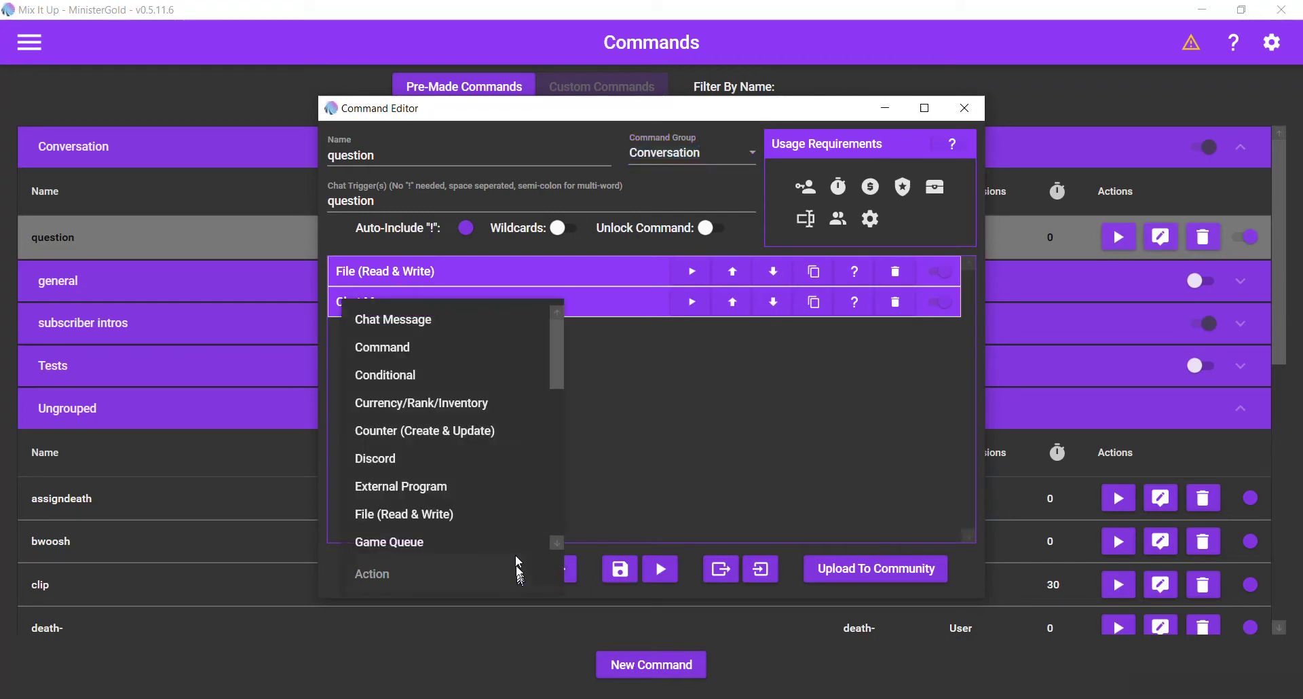
{"action": "scroll", "coordinate": [470, 385], "scroll_direction": "down", "scroll_amount": 2}
{"action": "scroll", "coordinate": [471, 408], "scroll_direction": "up", "scroll_amount": 2}
{"action": "scroll", "coordinate": [469, 408], "scroll_direction": "down", "scroll_amount": 1}
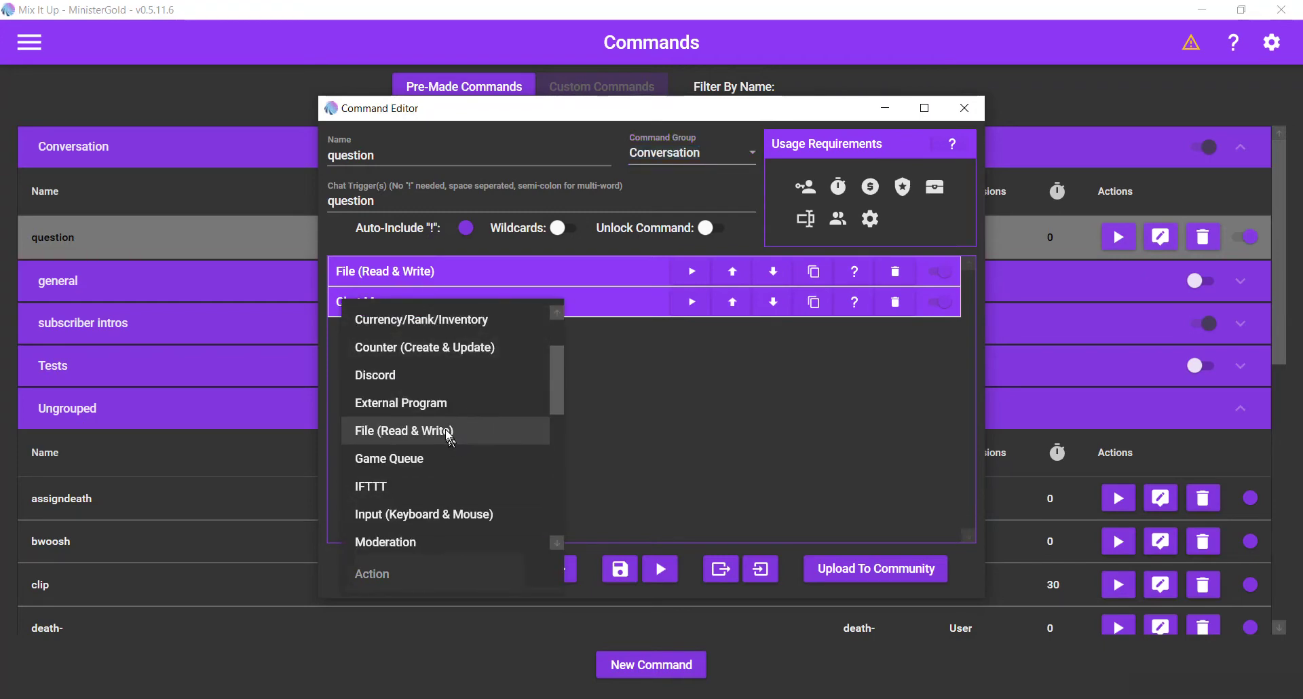
{"action": "scroll", "coordinate": [453, 432], "scroll_direction": "down", "scroll_amount": 1}
{"action": "scroll", "coordinate": [479, 426], "scroll_direction": "down", "scroll_amount": 1}
{"action": "scroll", "coordinate": [458, 386], "scroll_direction": "up", "scroll_amount": 2}
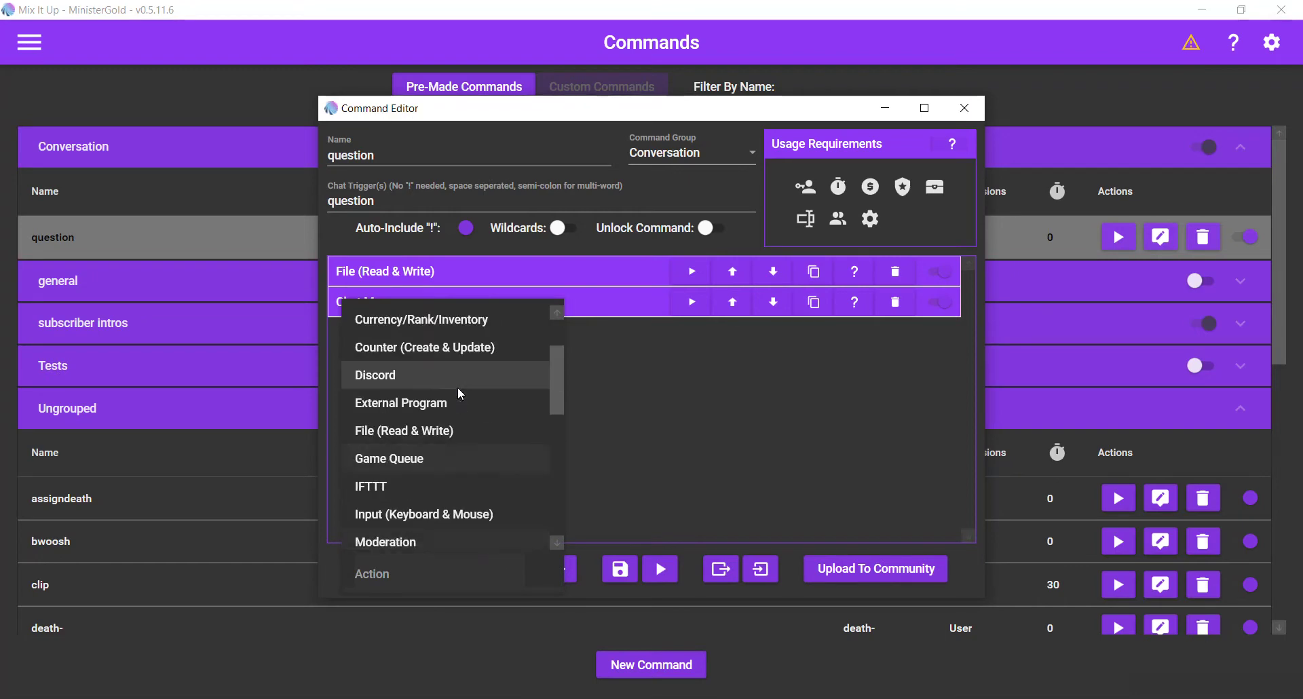
{"action": "left_click", "coordinate": [450, 426]}
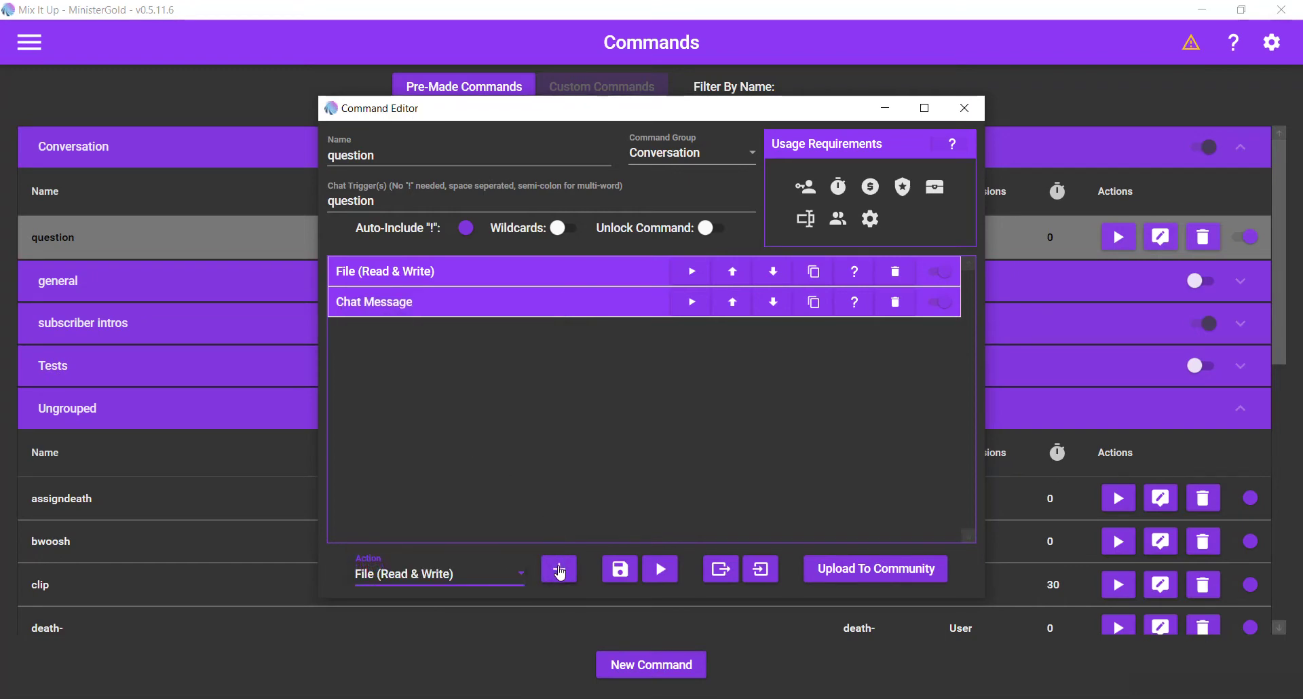
Expand the File (Read & Write) action and review its file operations, keeping Read Random Line From File.
{"action": "left_click", "coordinate": [569, 265]}
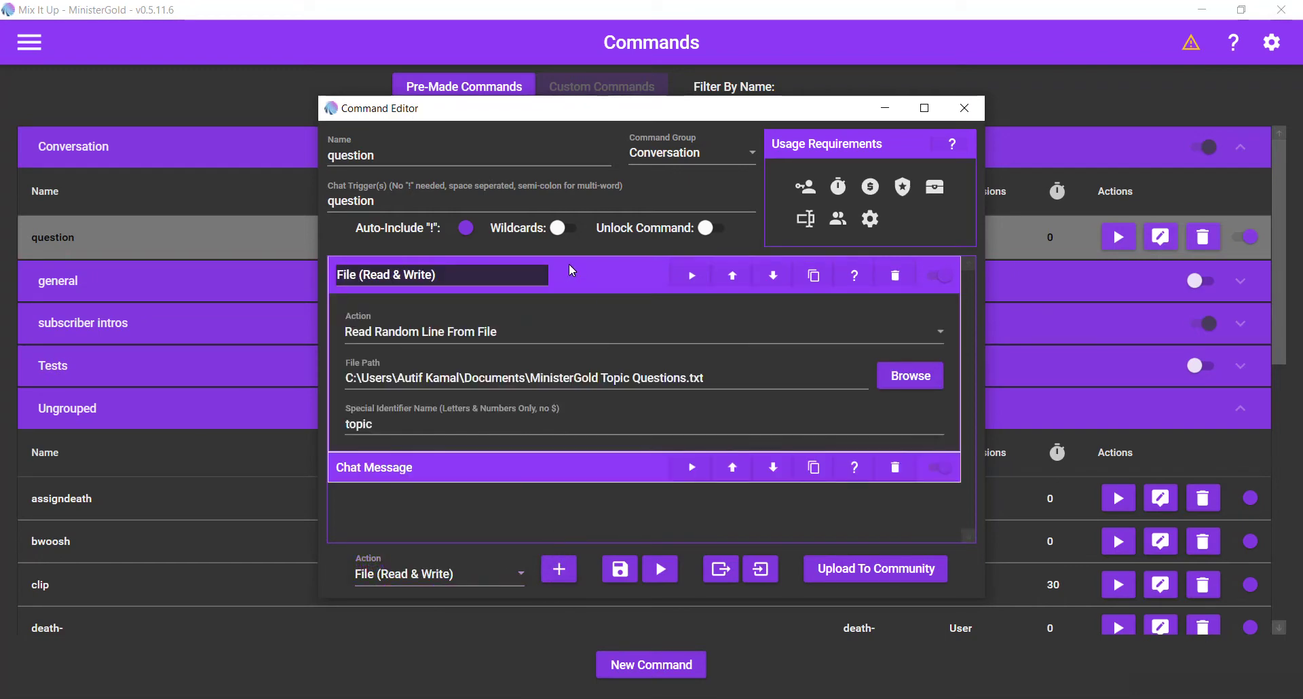
{"action": "left_click", "coordinate": [532, 340]}
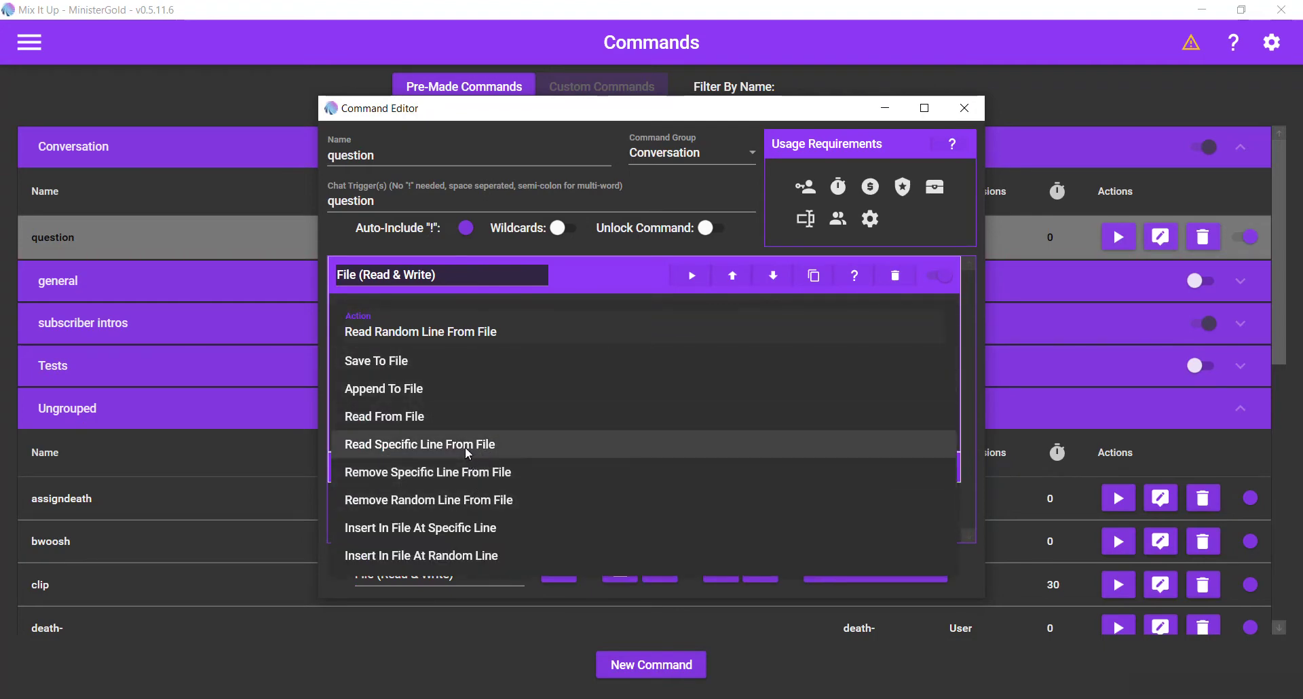
{"action": "left_click", "coordinate": [452, 333]}
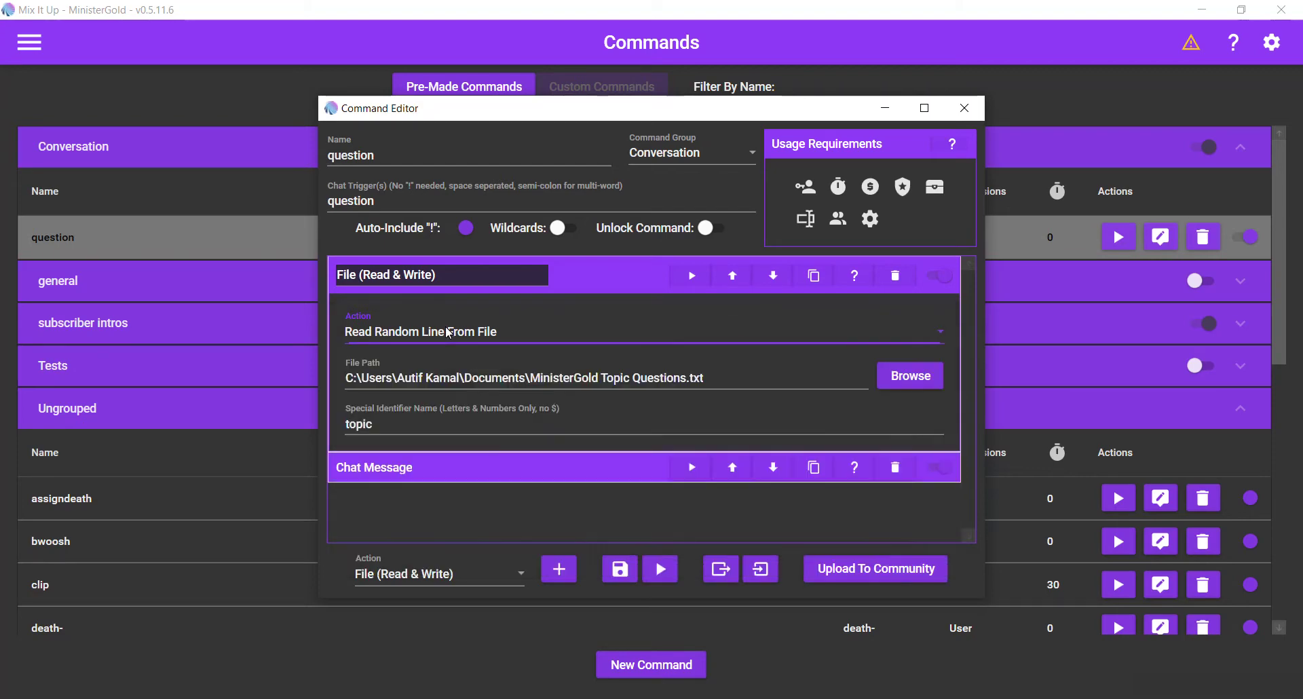
Switch to File Explorer, examine the MinisterGold Topic Questions text file through to its last line, close it, and return to the Command Editor.
{"action": "key", "text": "alt+Tab"}
{"action": "key", "text": "alt+Tab"}
{"action": "left_click", "coordinate": [658, 385]}
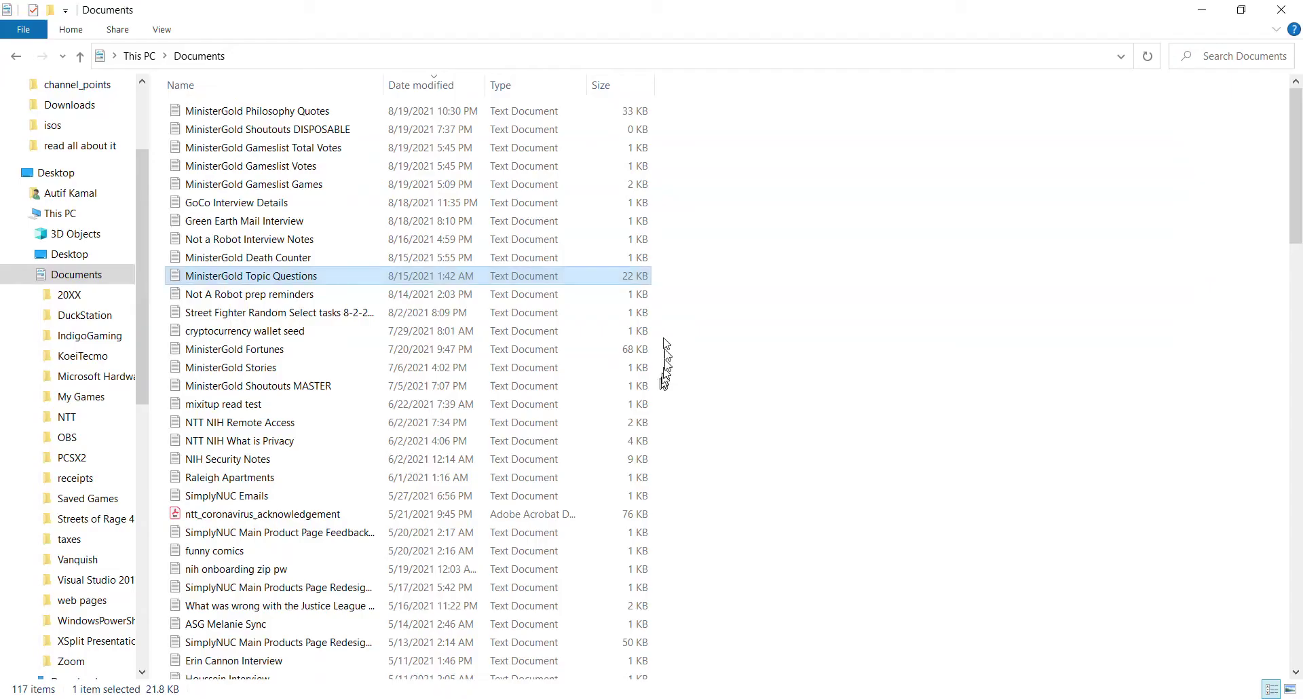
{"action": "double_click", "coordinate": [242, 278]}
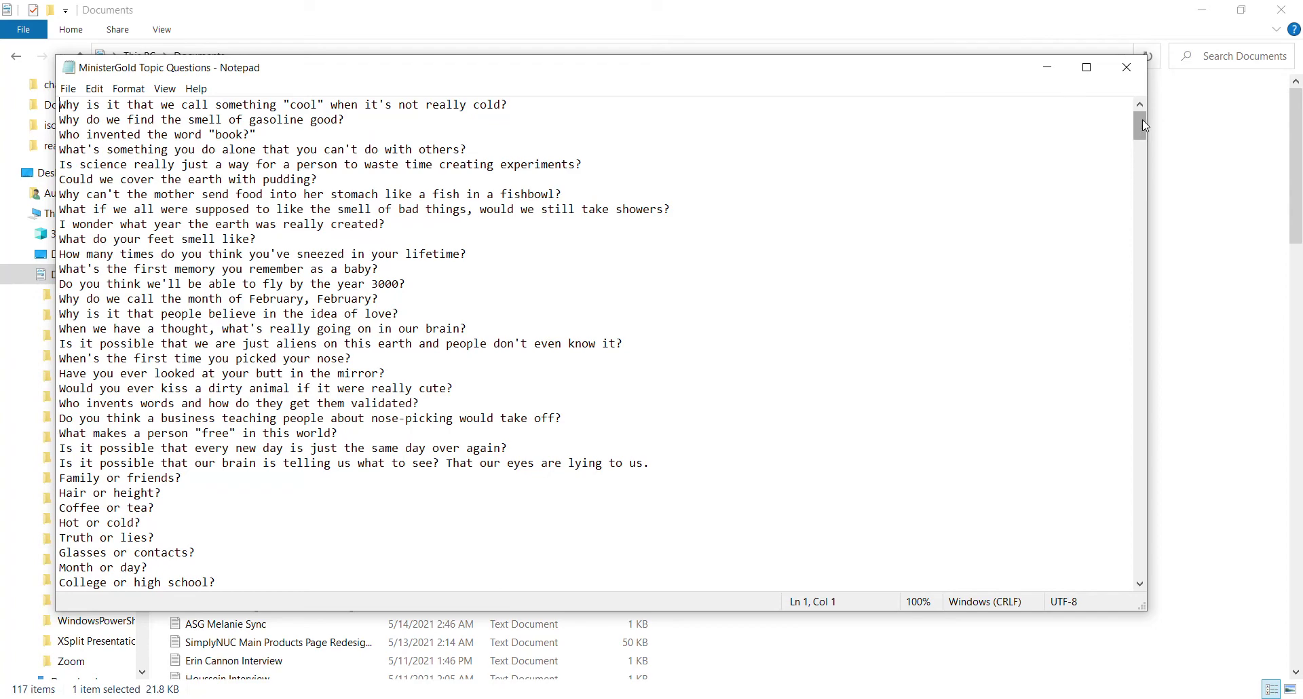
{"action": "left_click_drag", "start_coordinate": [1142, 120], "coordinate": [1131, 562]}
{"action": "left_click", "coordinate": [954, 570]}
{"action": "left_click", "coordinate": [738, 585]}
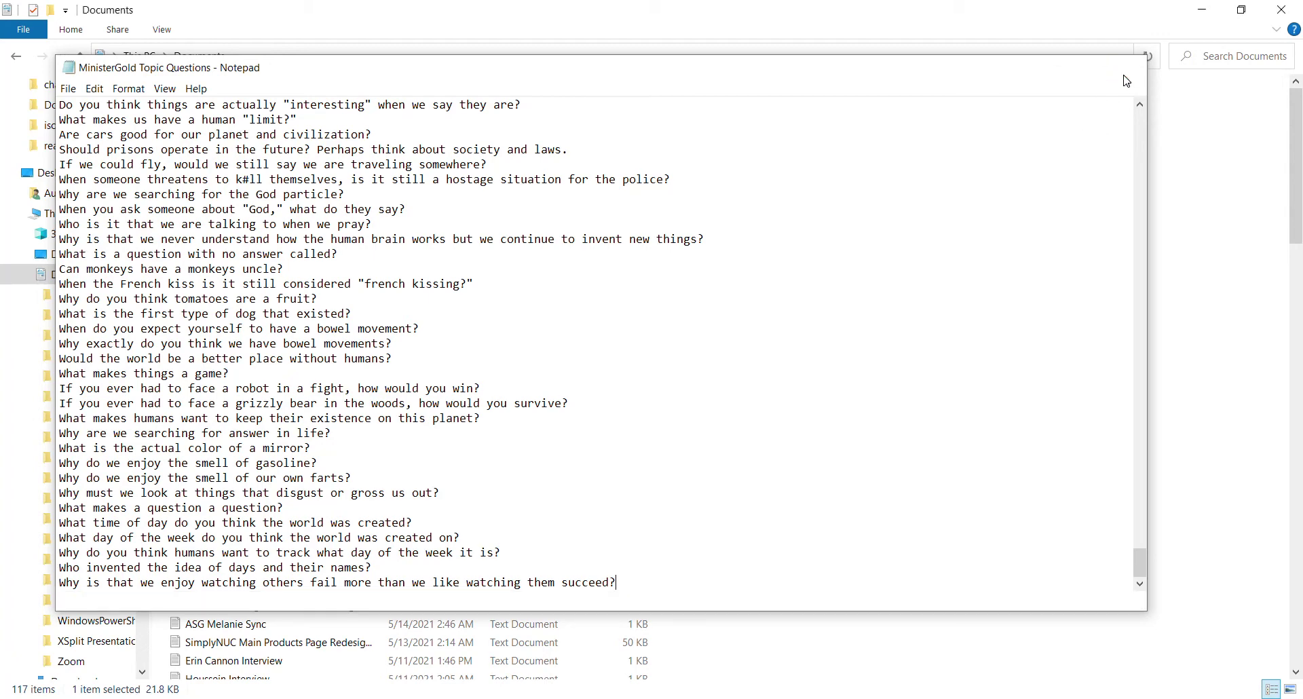
{"action": "left_click", "coordinate": [1127, 67]}
{"action": "key", "text": "alt+Tab"}
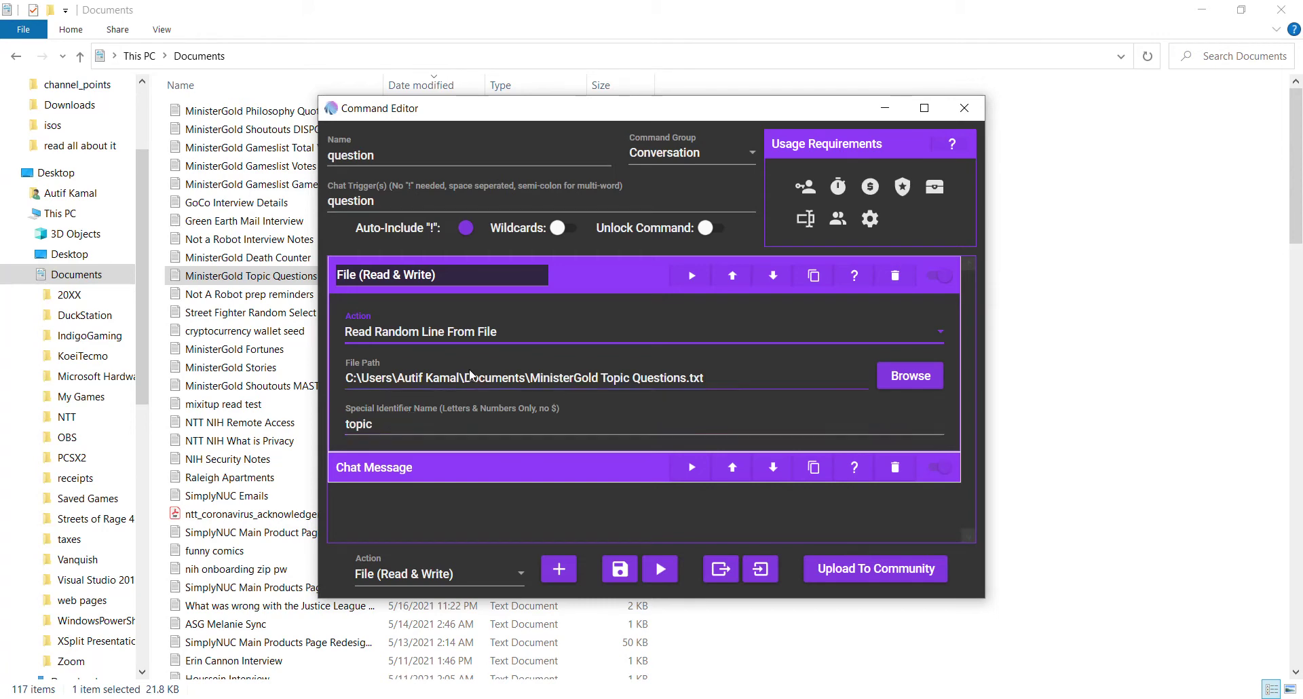
Collapse the File (Read & Write) action and choose Chat Message as the action type.
{"action": "left_click", "coordinate": [572, 281]}
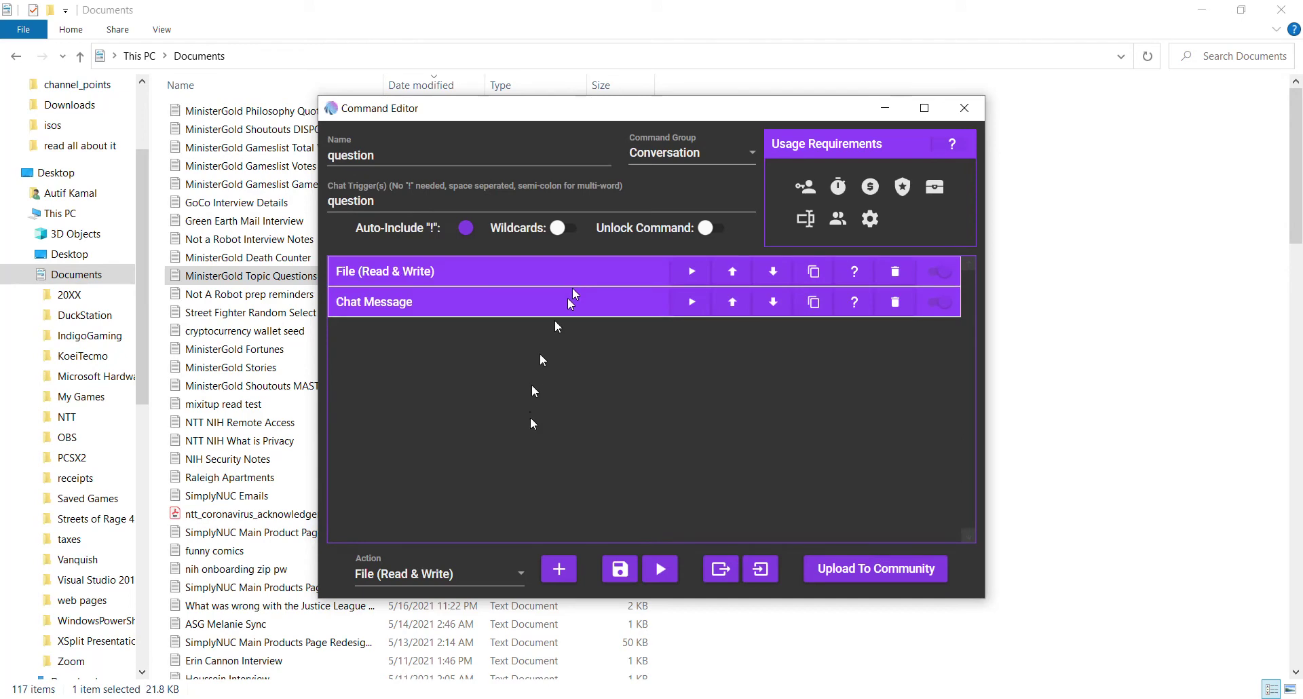
{"action": "left_click", "coordinate": [513, 574]}
{"action": "scroll", "coordinate": [470, 497], "scroll_direction": "up", "scroll_amount": 3}
{"action": "scroll", "coordinate": [471, 498], "scroll_direction": "up", "scroll_amount": 2}
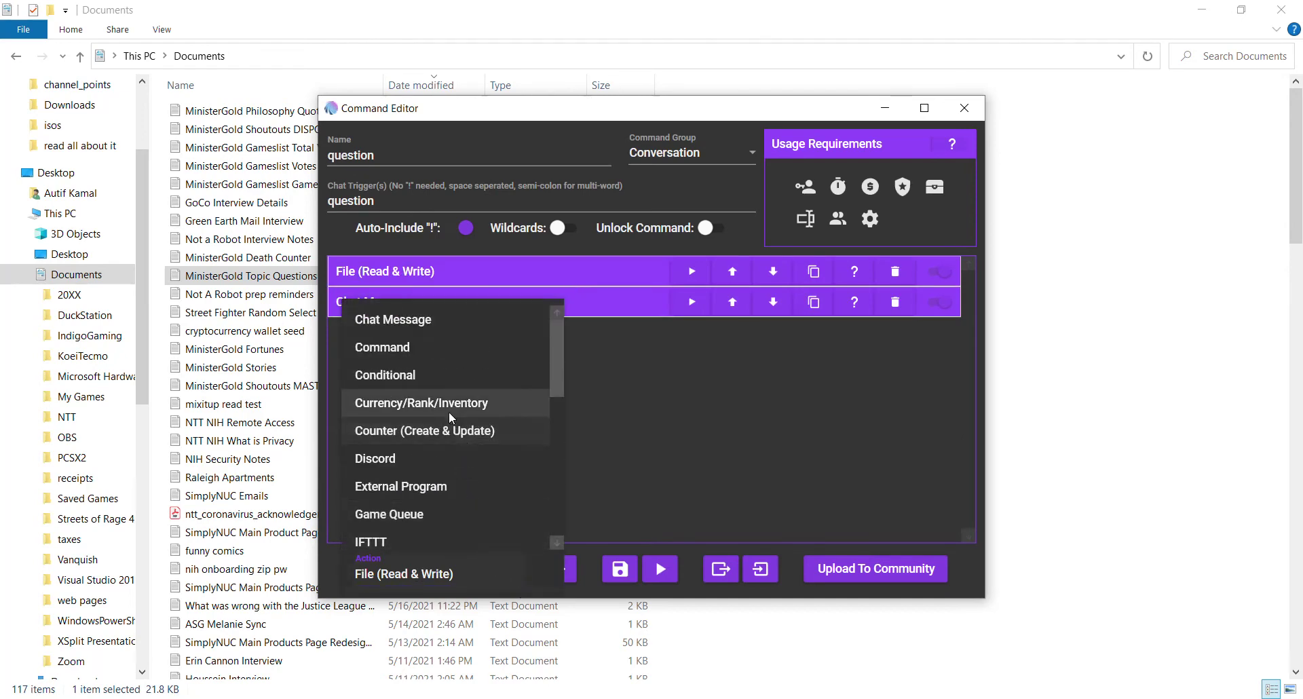
{"action": "left_click", "coordinate": [438, 319]}
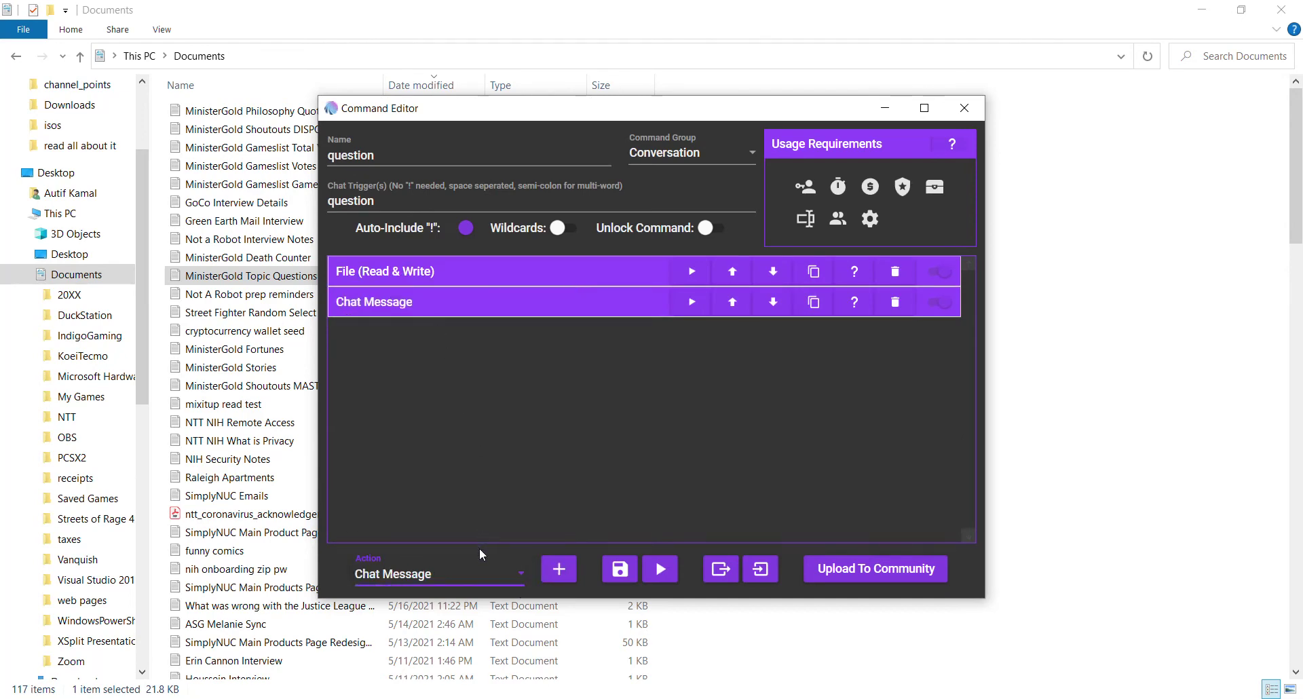
Examine the Chat Message action's text and compare its special identifier with the File (Read & Write) action.
{"action": "left_click", "coordinate": [477, 311]}
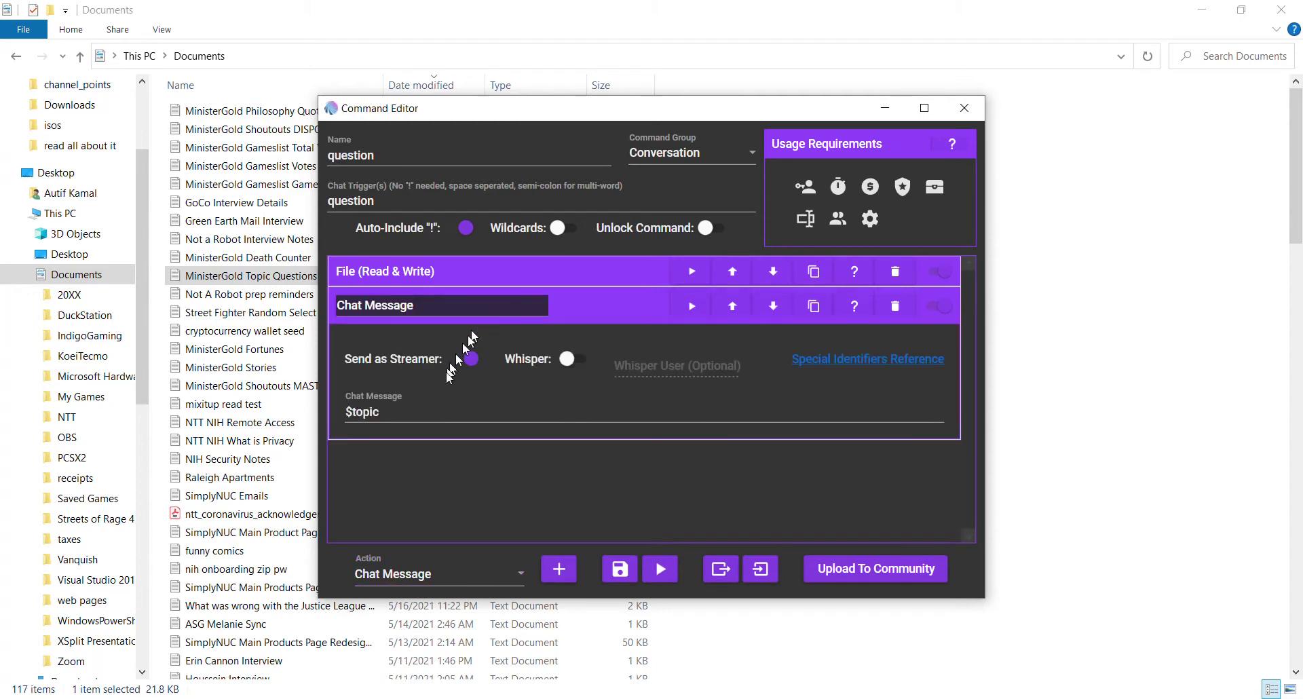
{"action": "left_click", "coordinate": [429, 408]}
{"action": "left_click", "coordinate": [435, 271]}
{"action": "left_click", "coordinate": [623, 278]}
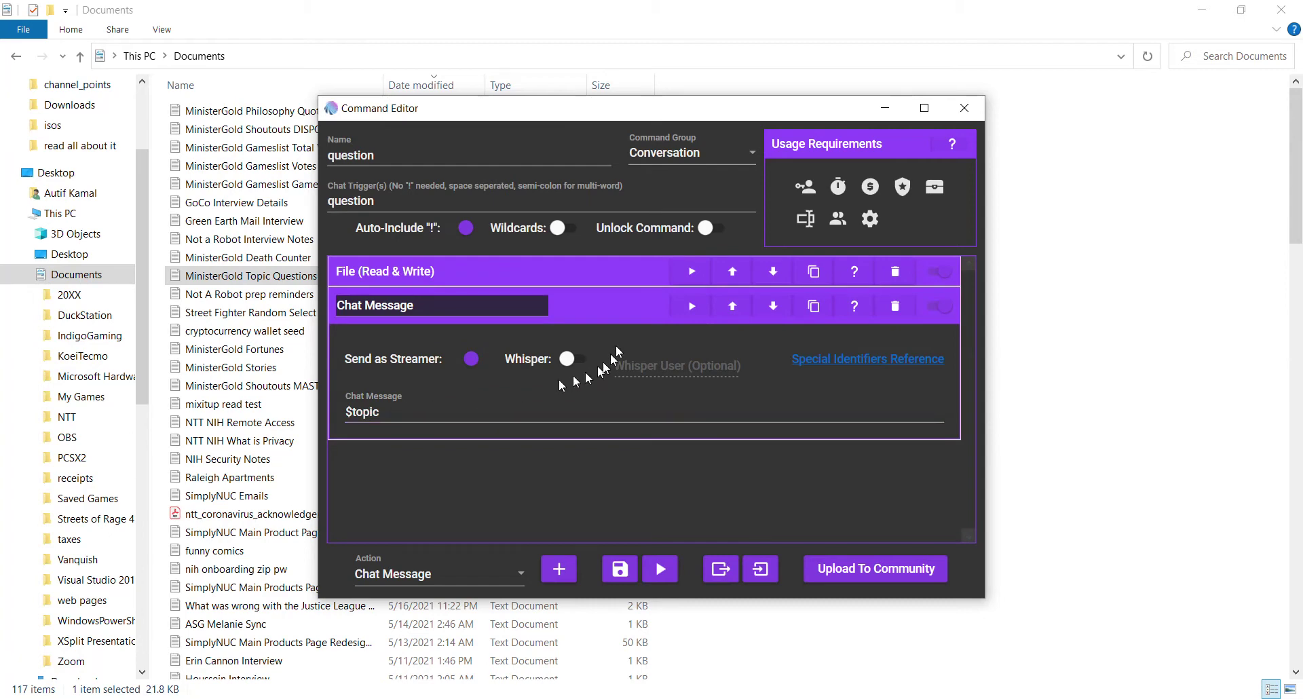
{"action": "left_click", "coordinate": [610, 313]}
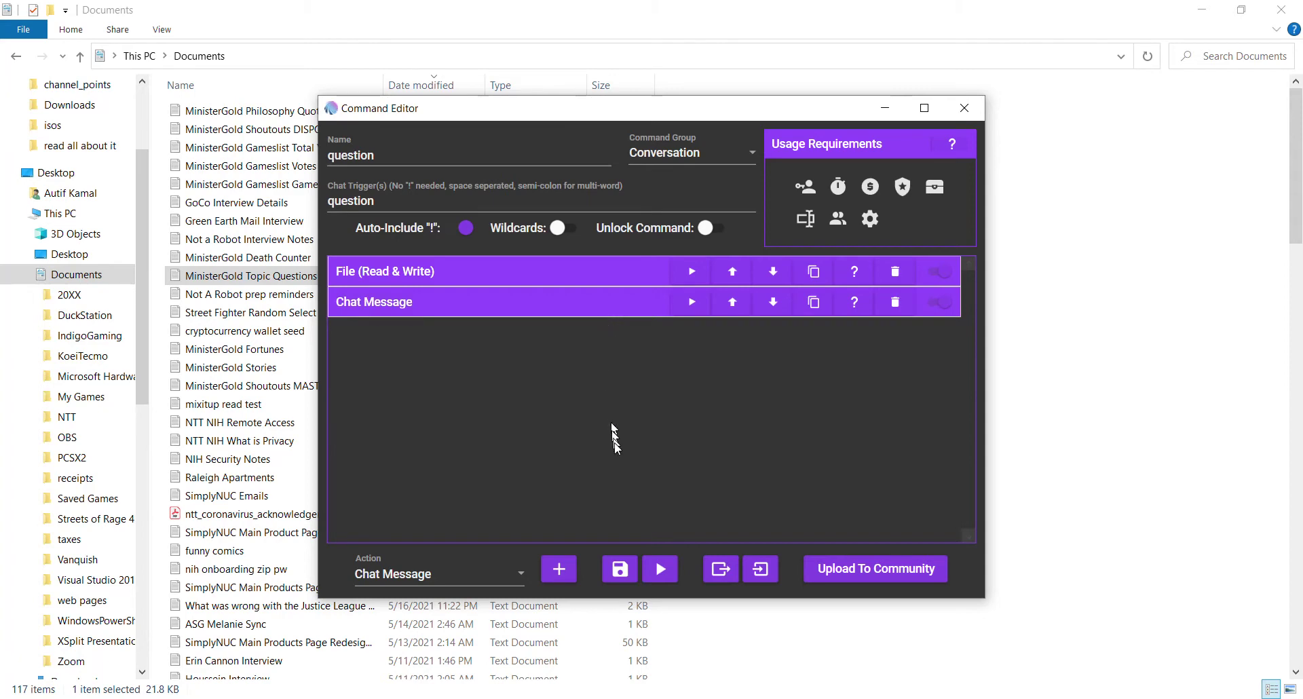
Save the question command, return to the main Mix It Up window, and go to the Timers page.
{"action": "left_click", "coordinate": [618, 569]}
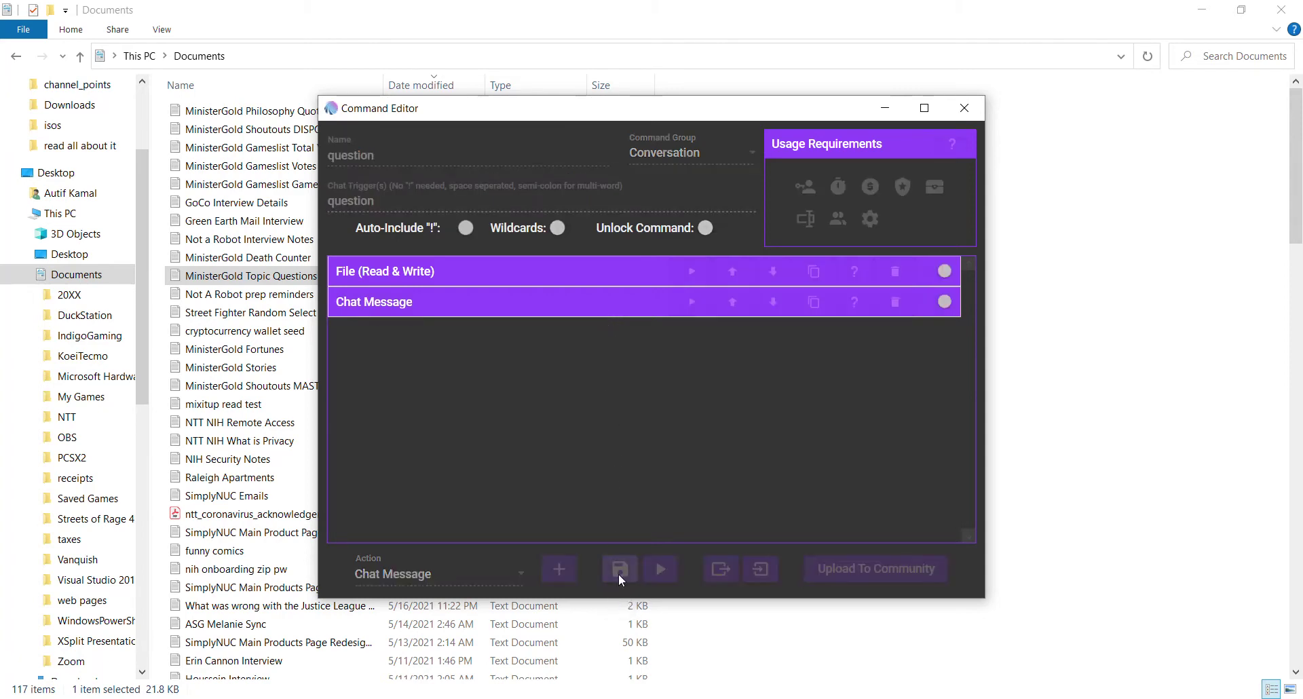
{"action": "key", "text": "alt+Tab"}
{"action": "key", "text": "Tab"}
{"action": "key", "text": "shift+Tab"}
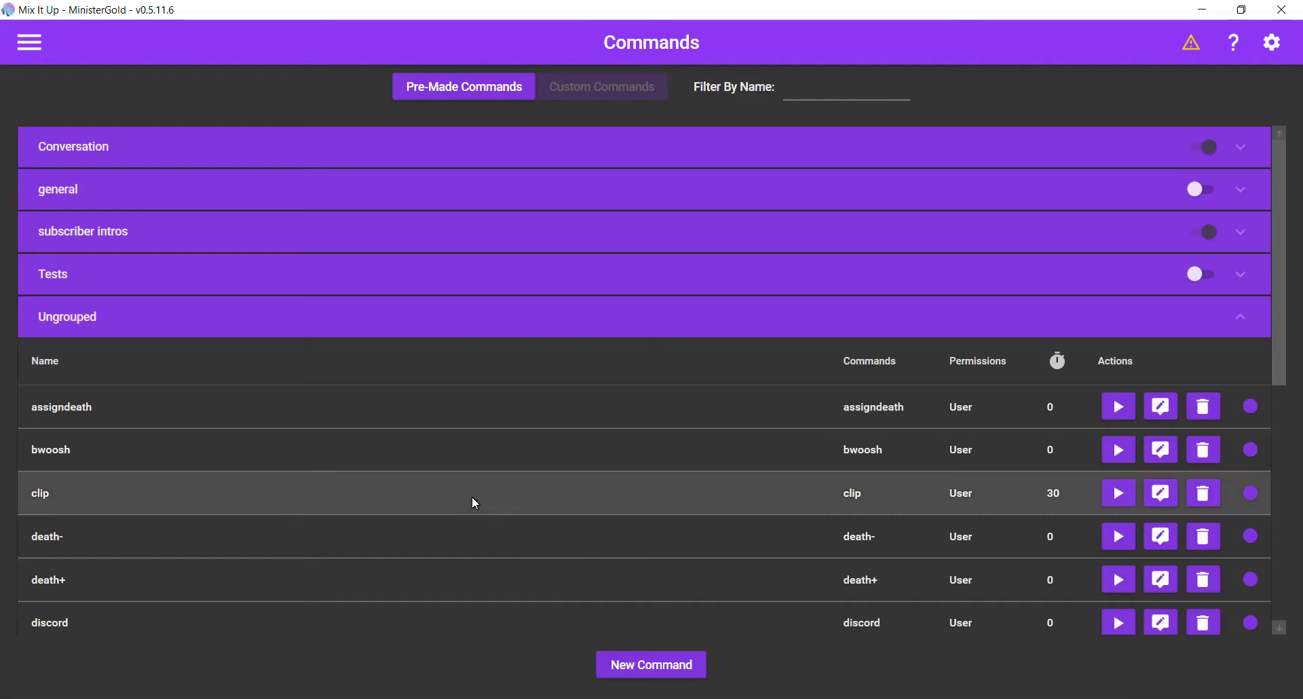
{"action": "left_click", "coordinate": [34, 43]}
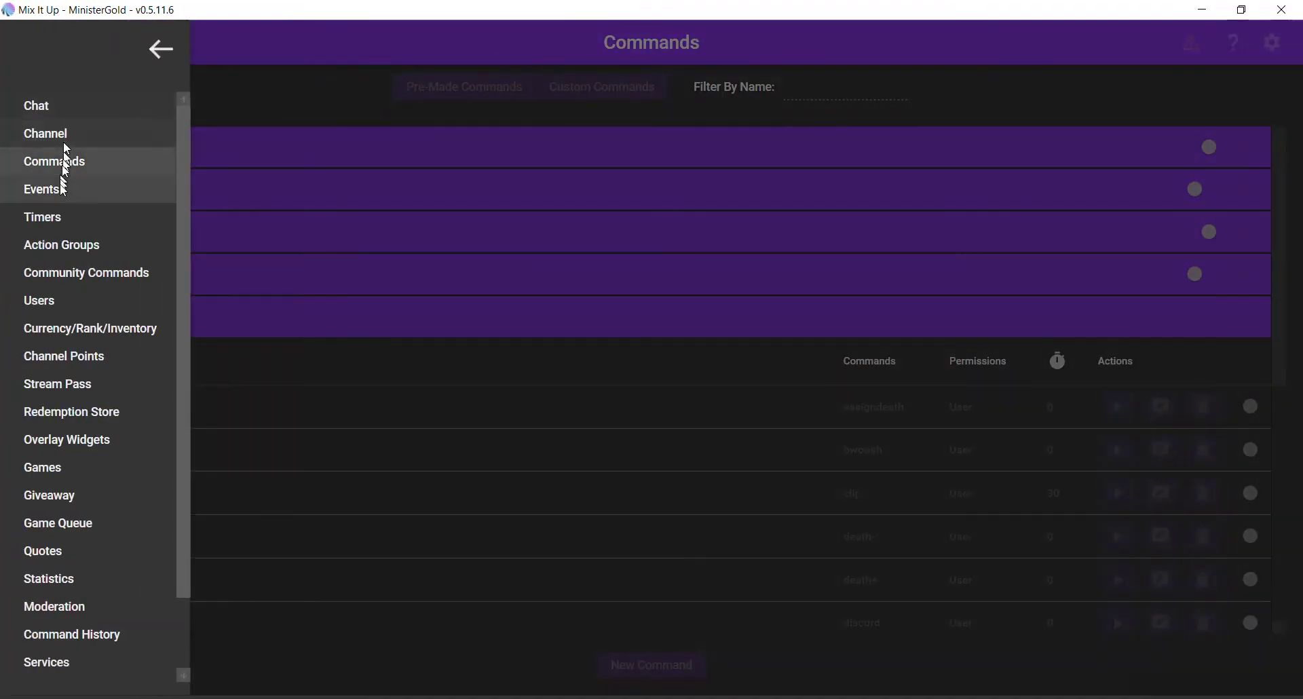
{"action": "left_click", "coordinate": [58, 223]}
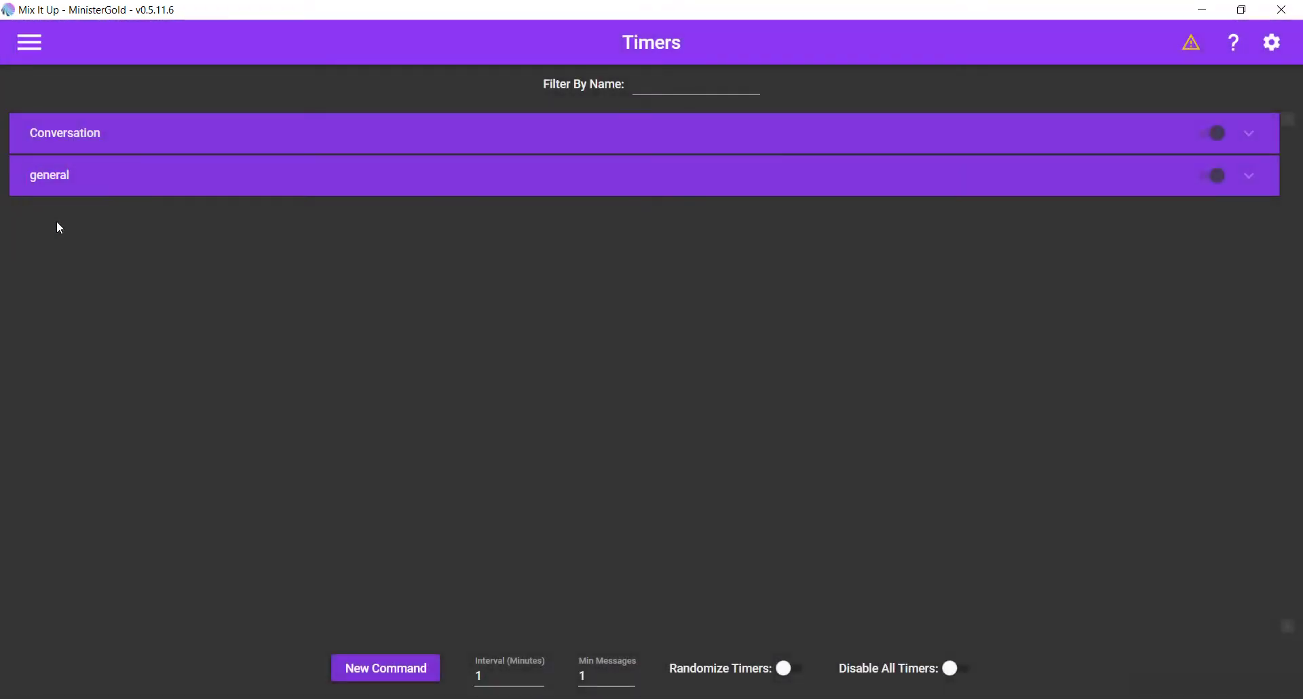
{"action": "left_click", "coordinate": [392, 683]}
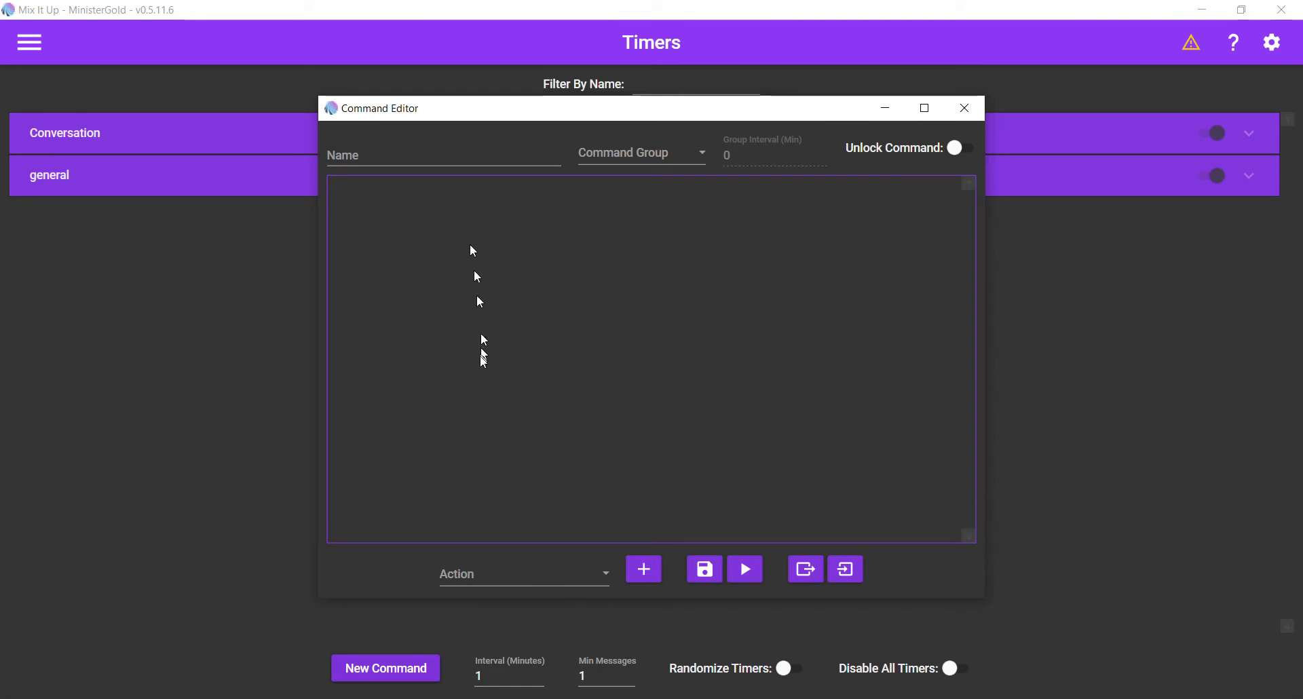
{"action": "left_click", "coordinate": [693, 156]}
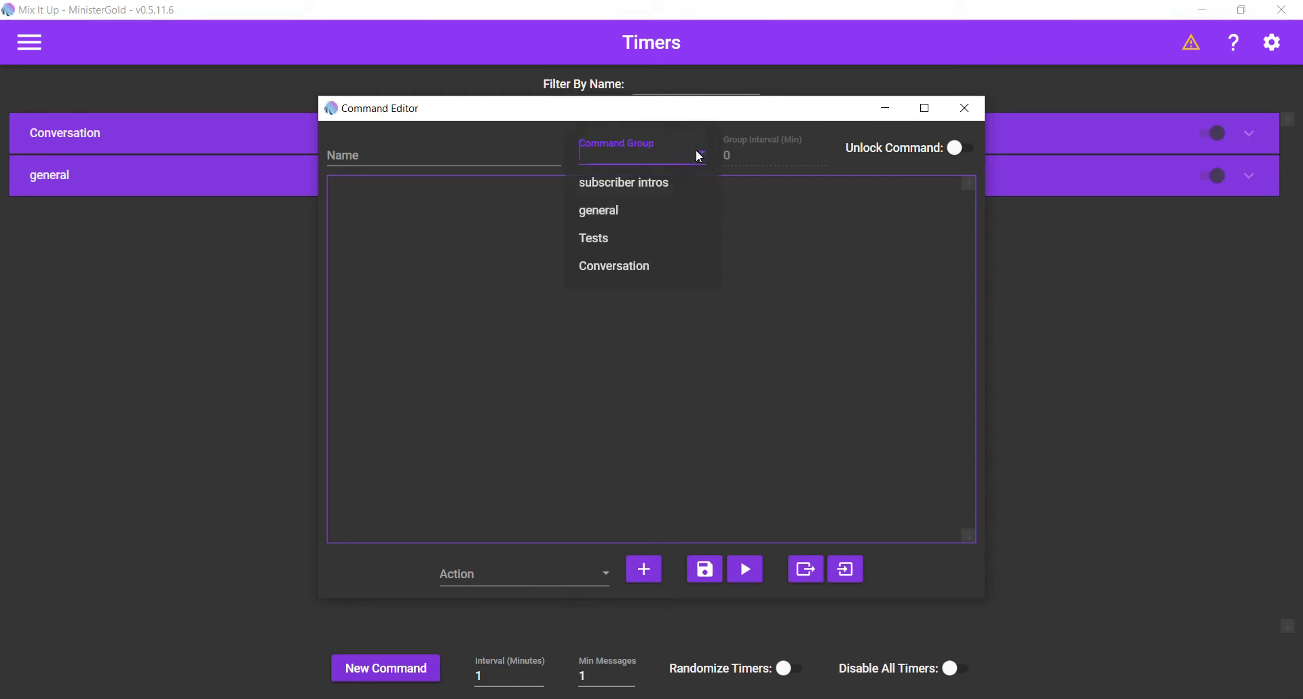
{"action": "left_click", "coordinate": [626, 270]}
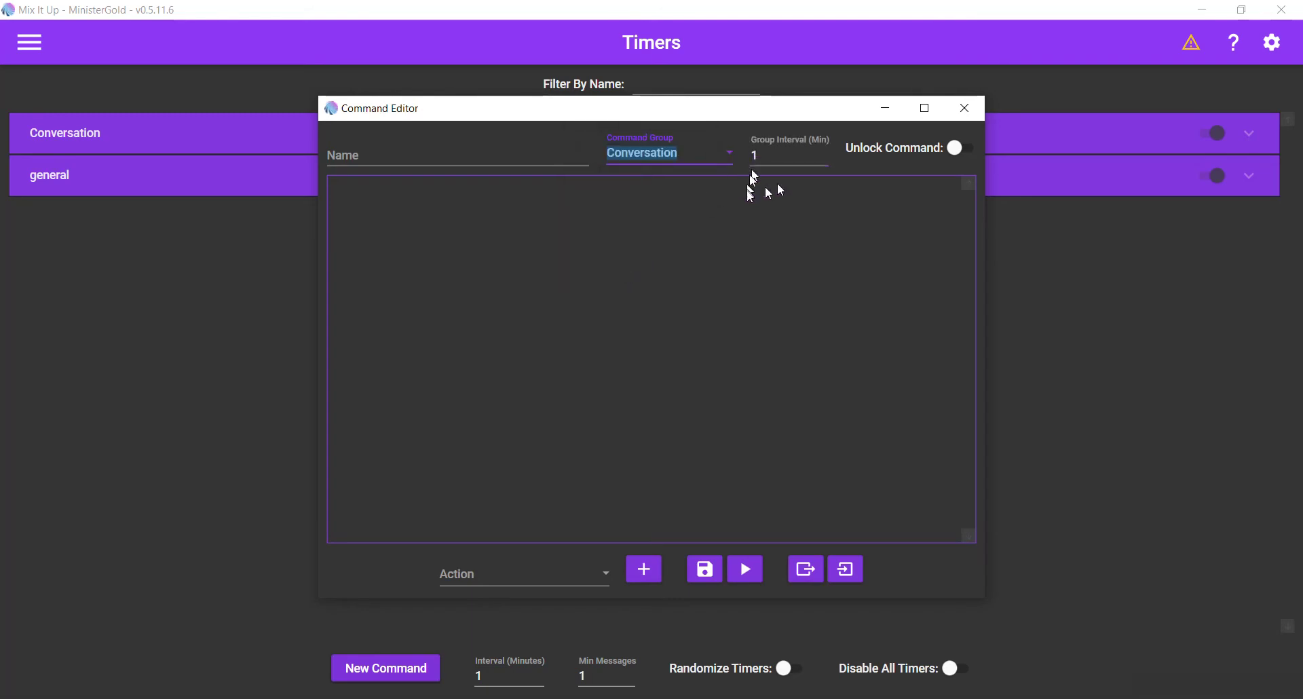
{"action": "left_click", "coordinate": [975, 113]}
Open the Topics/Questions timer from the Conversation group, review its command group and group interval, and close the editor.
{"action": "left_click", "coordinate": [964, 132]}
{"action": "left_click", "coordinate": [1163, 216]}
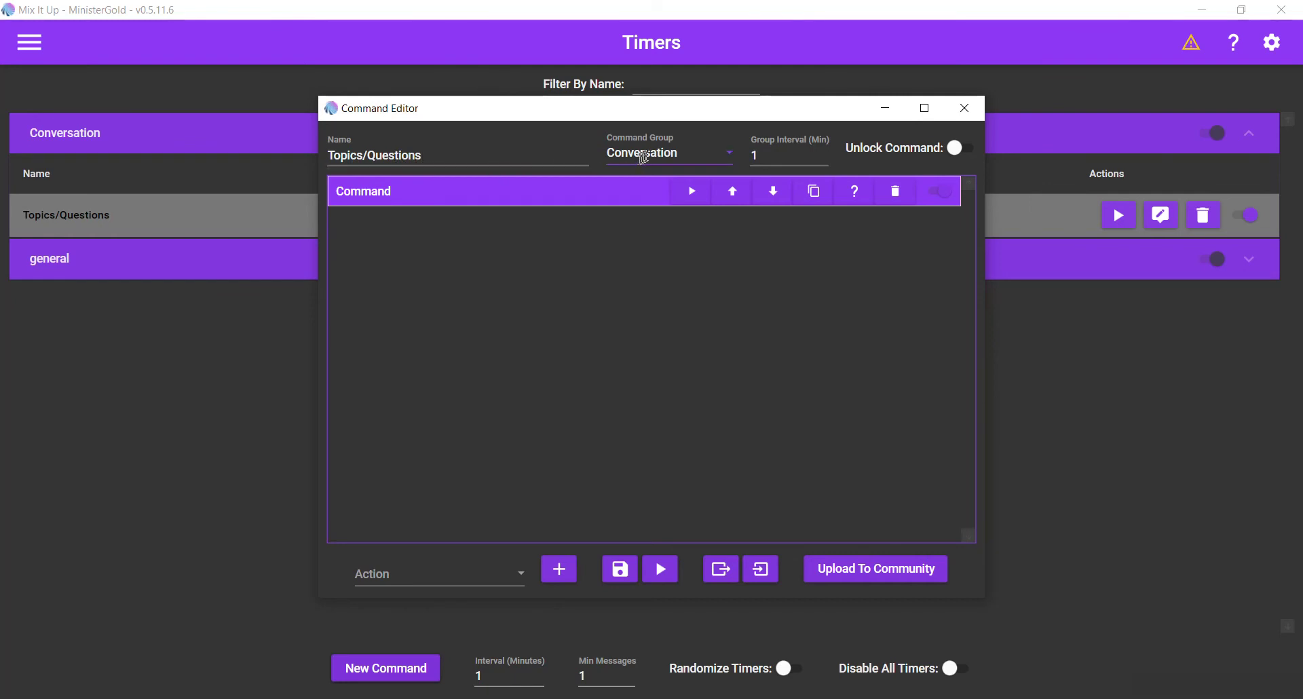
{"action": "left_click", "coordinate": [738, 164]}
{"action": "left_click", "coordinate": [735, 162]}
{"action": "left_click", "coordinate": [769, 158]}
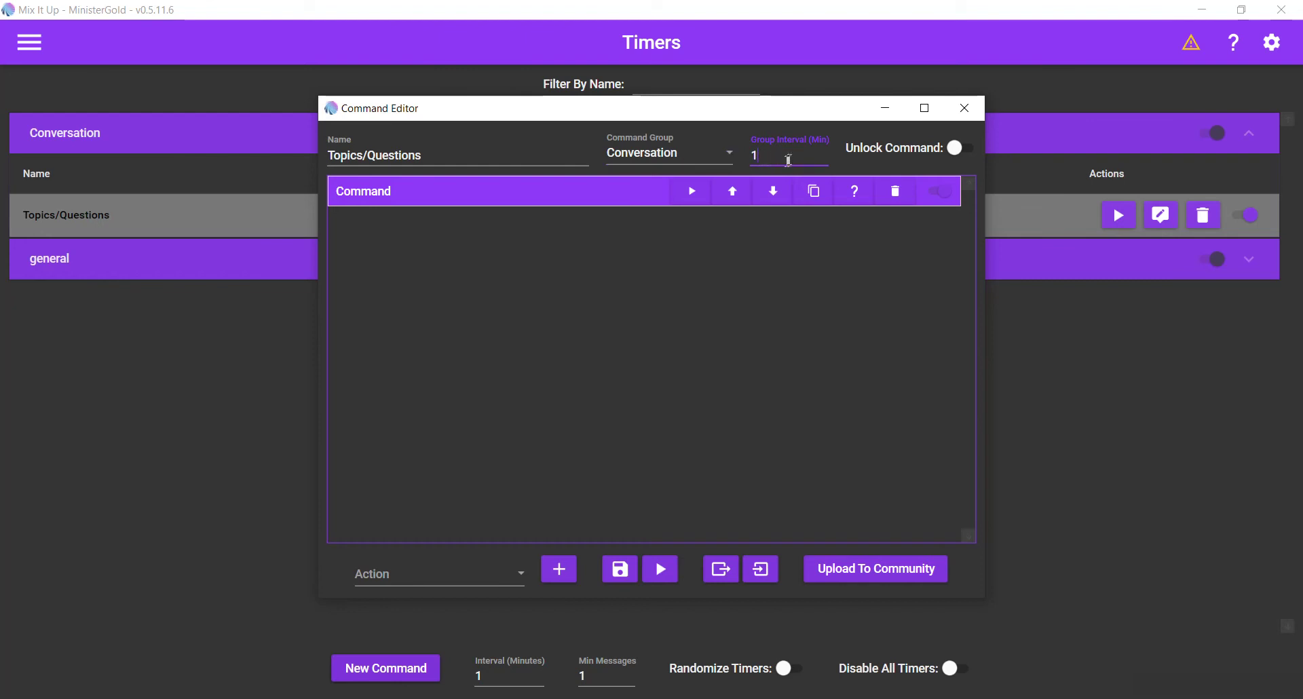
{"action": "left_click", "coordinate": [964, 109]}
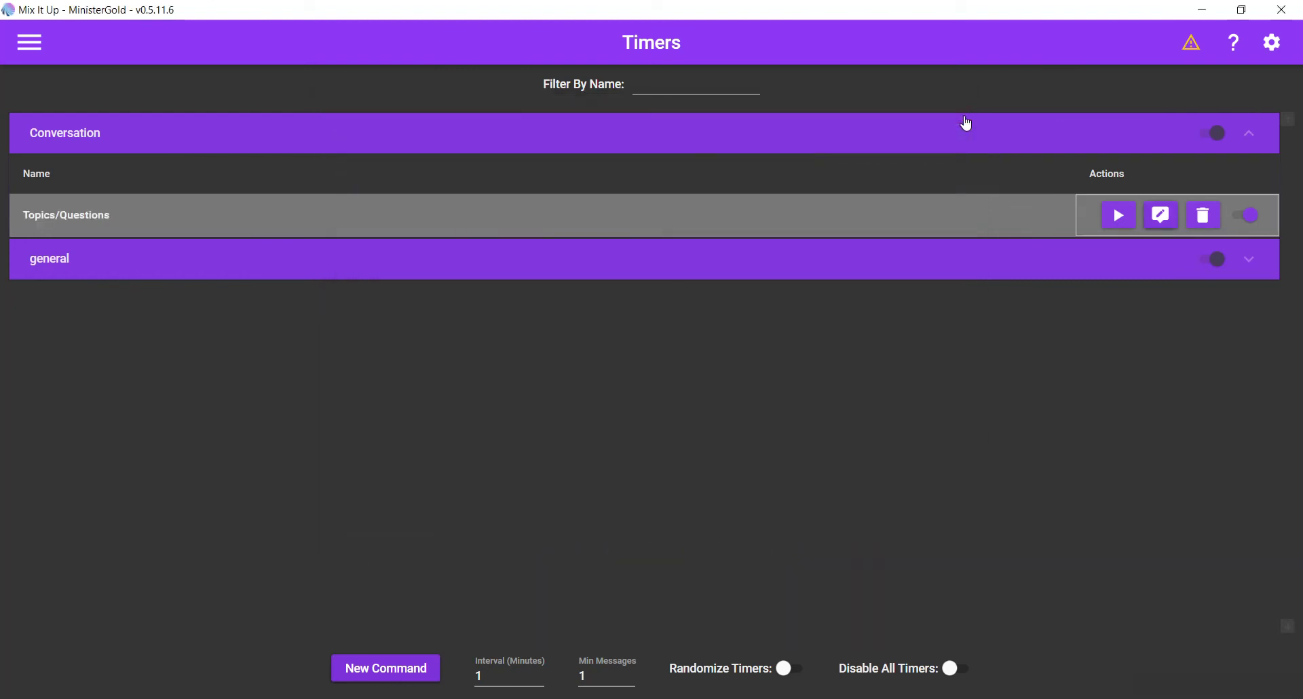
Expand the general timers group and select the Topics/Questions timer.
{"action": "left_click", "coordinate": [630, 257]}
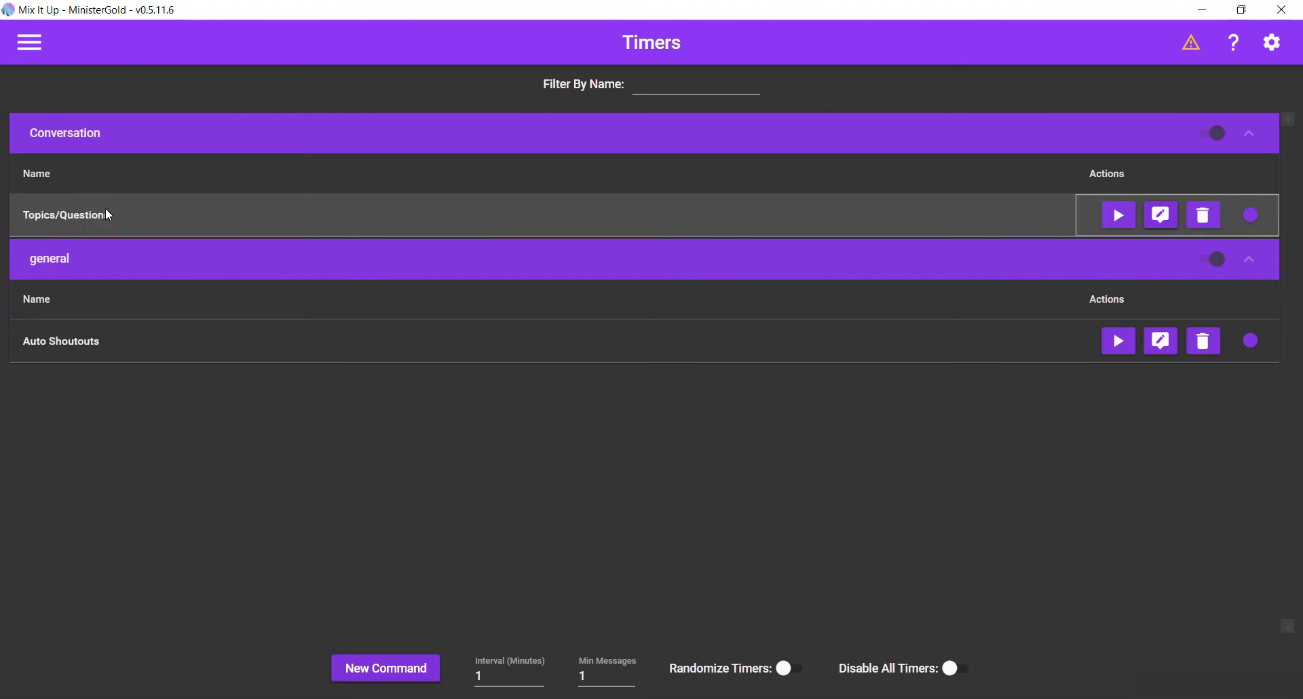
{"action": "left_click", "coordinate": [125, 210]}
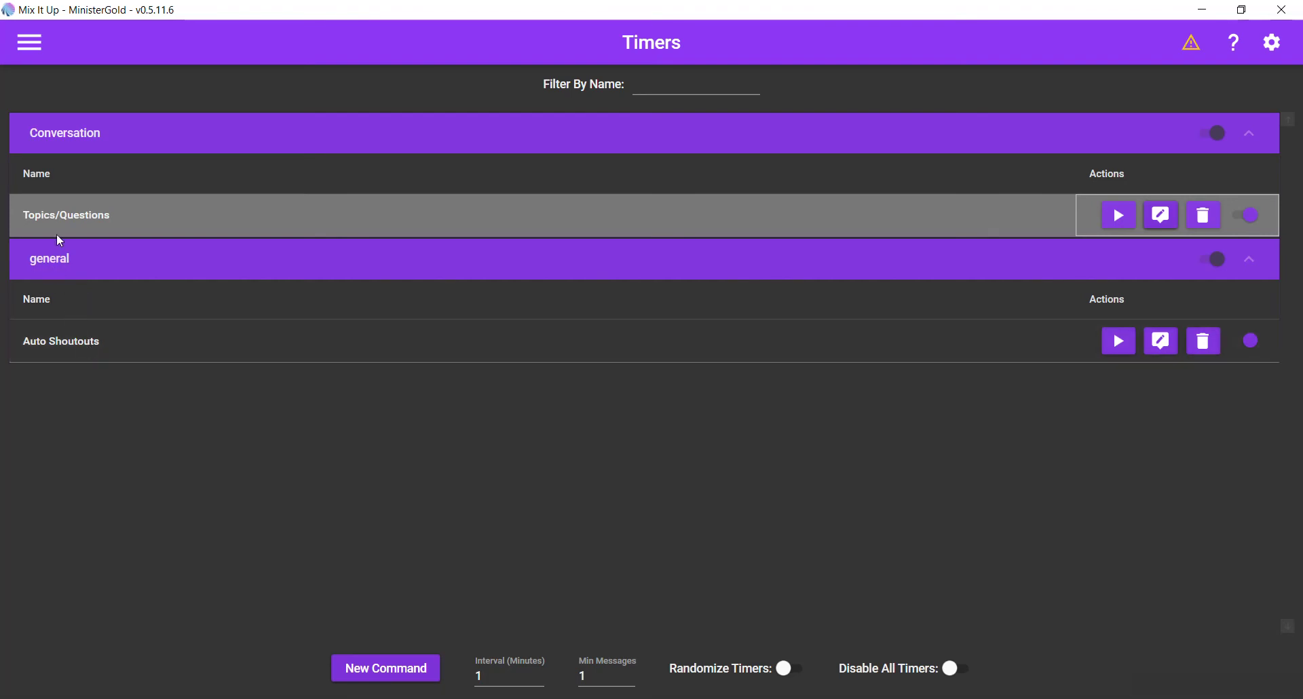
Collapse the general timers group and open the Topics/Questions timer in the Conversation group for editing.
{"action": "left_click", "coordinate": [93, 219]}
{"action": "left_click", "coordinate": [142, 201]}
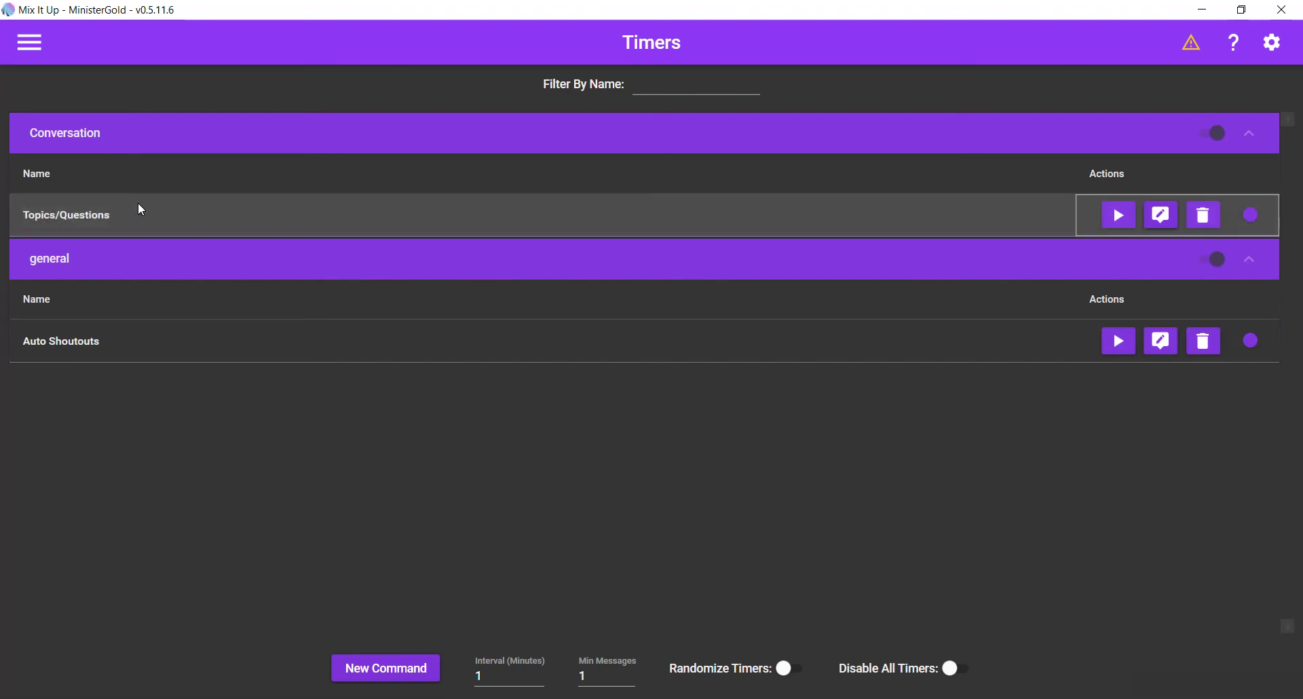
{"action": "left_click", "coordinate": [137, 210]}
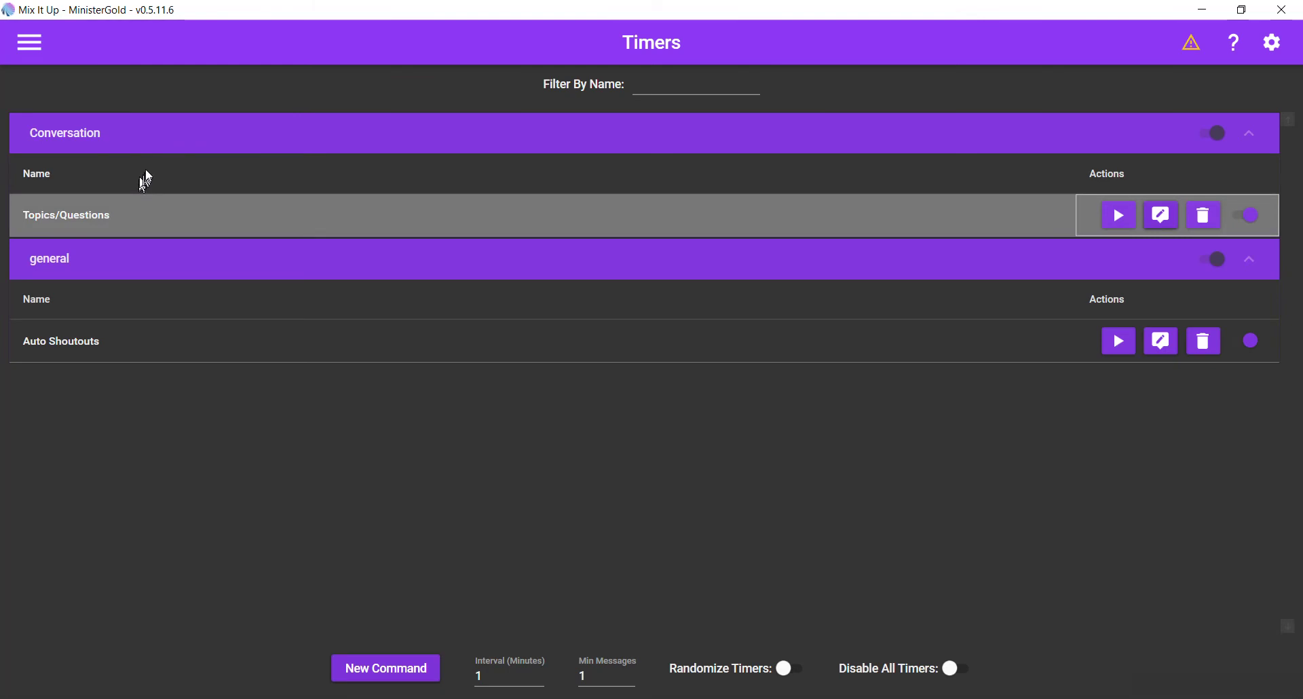
{"action": "left_click", "coordinate": [177, 149]}
{"action": "left_click", "coordinate": [182, 160]}
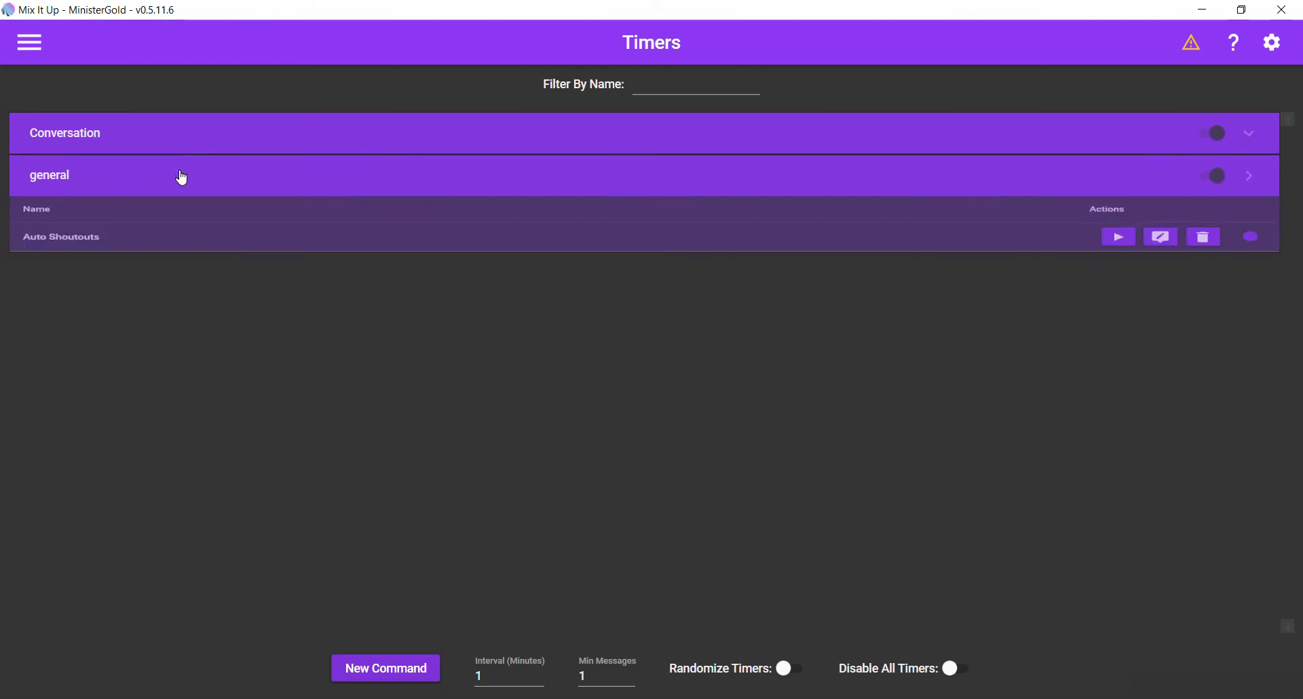
{"action": "left_click", "coordinate": [204, 142]}
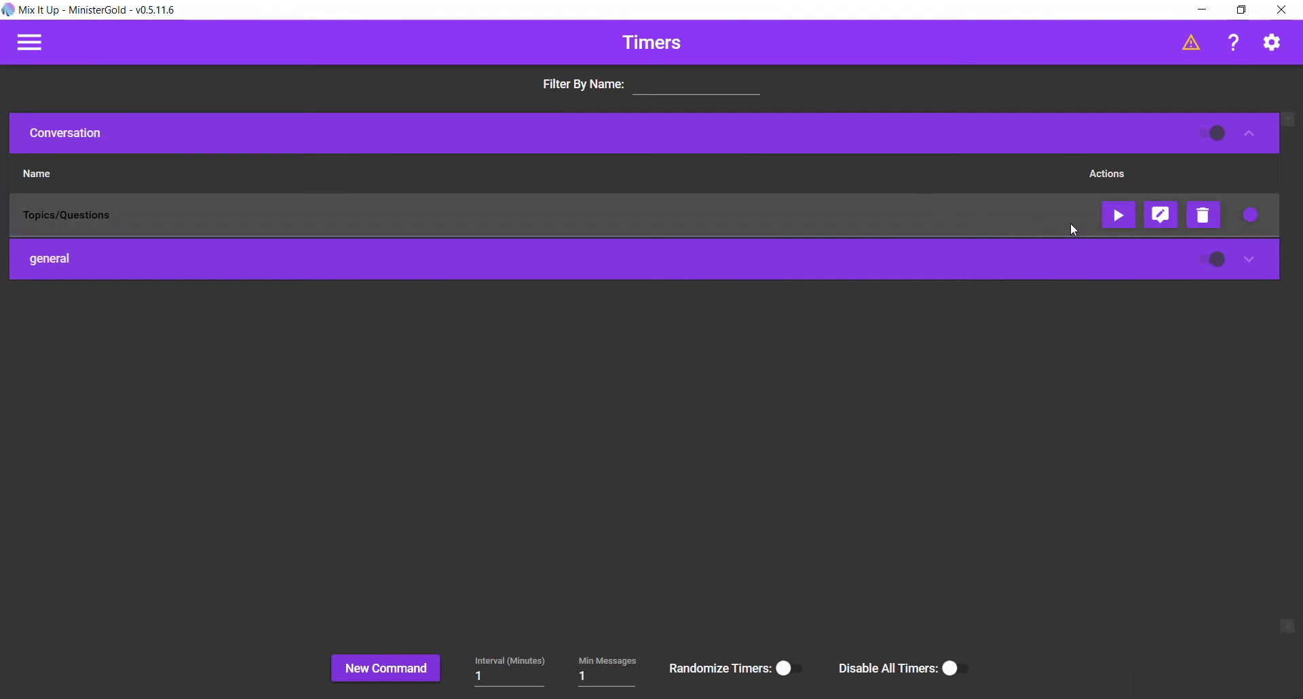
{"action": "left_click", "coordinate": [1162, 218]}
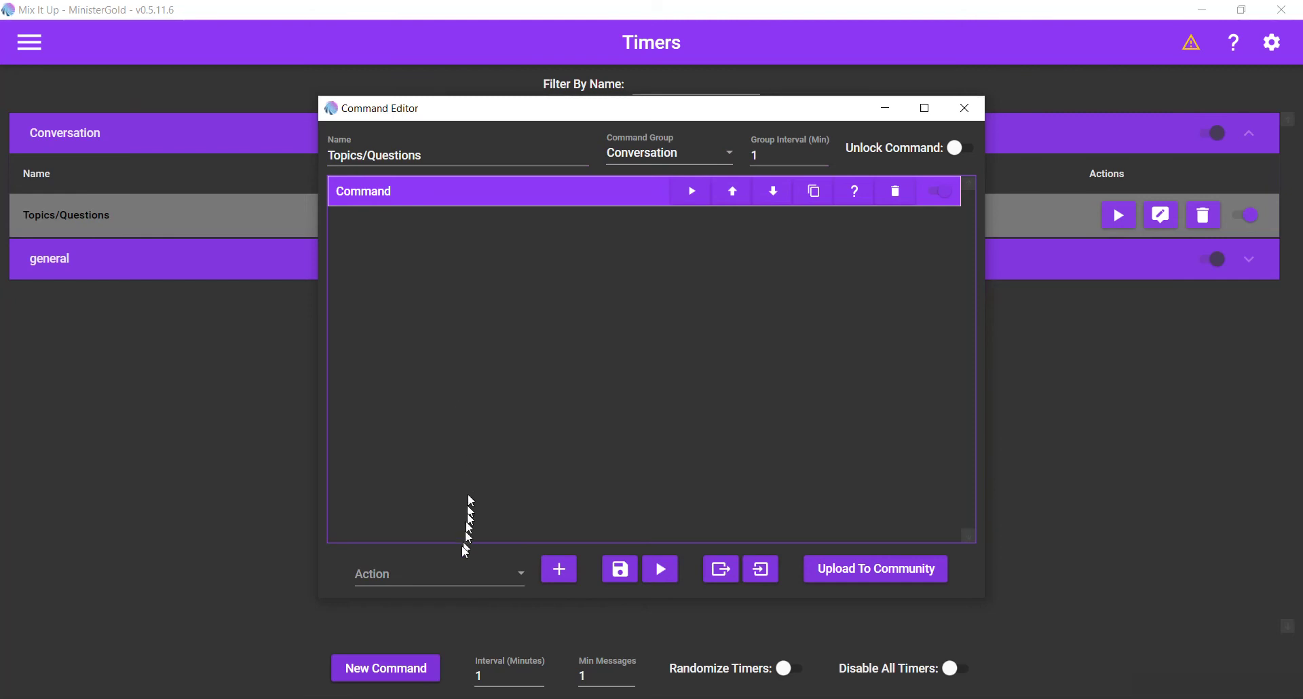
Look through the available action types for the timer and choose Command.
{"action": "left_click", "coordinate": [461, 578]}
{"action": "scroll", "coordinate": [532, 450], "scroll_direction": "down", "scroll_amount": 2}
{"action": "scroll", "coordinate": [475, 407], "scroll_direction": "up", "scroll_amount": 2}
{"action": "left_click", "coordinate": [417, 354]}
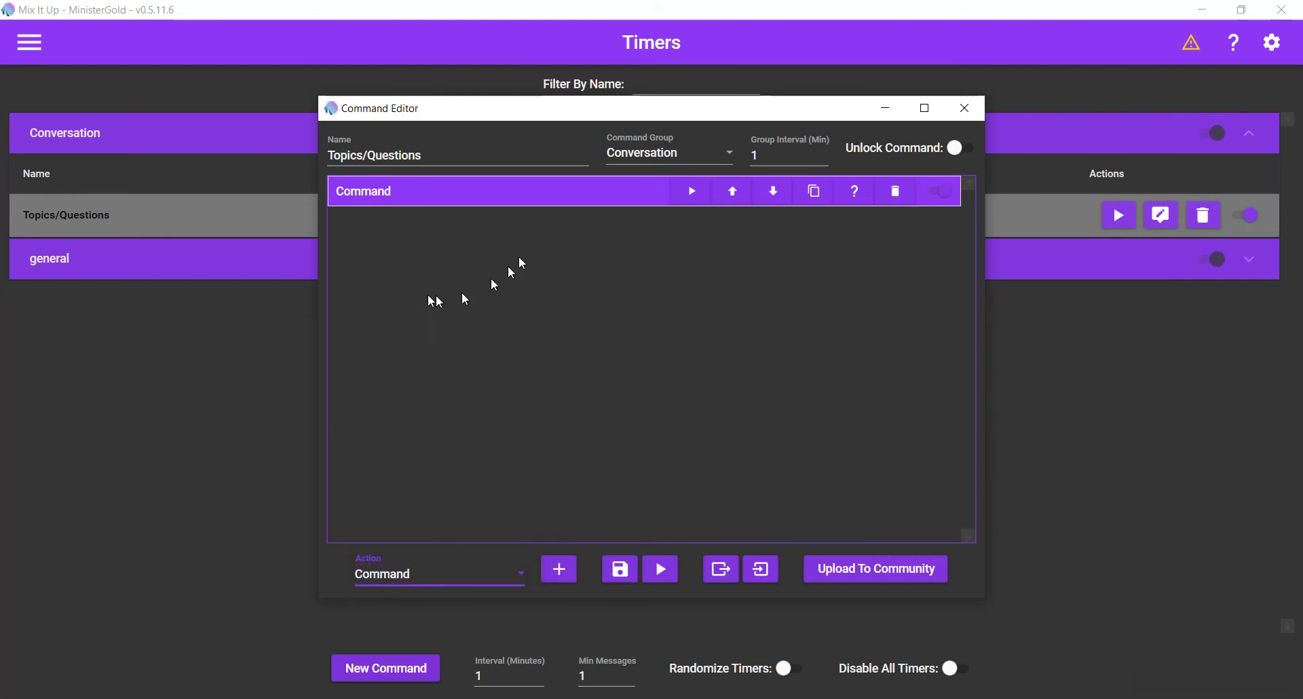
Expand the timer's Command action and set it to Run Command with command type Chat and the question command.
{"action": "left_click", "coordinate": [549, 192]}
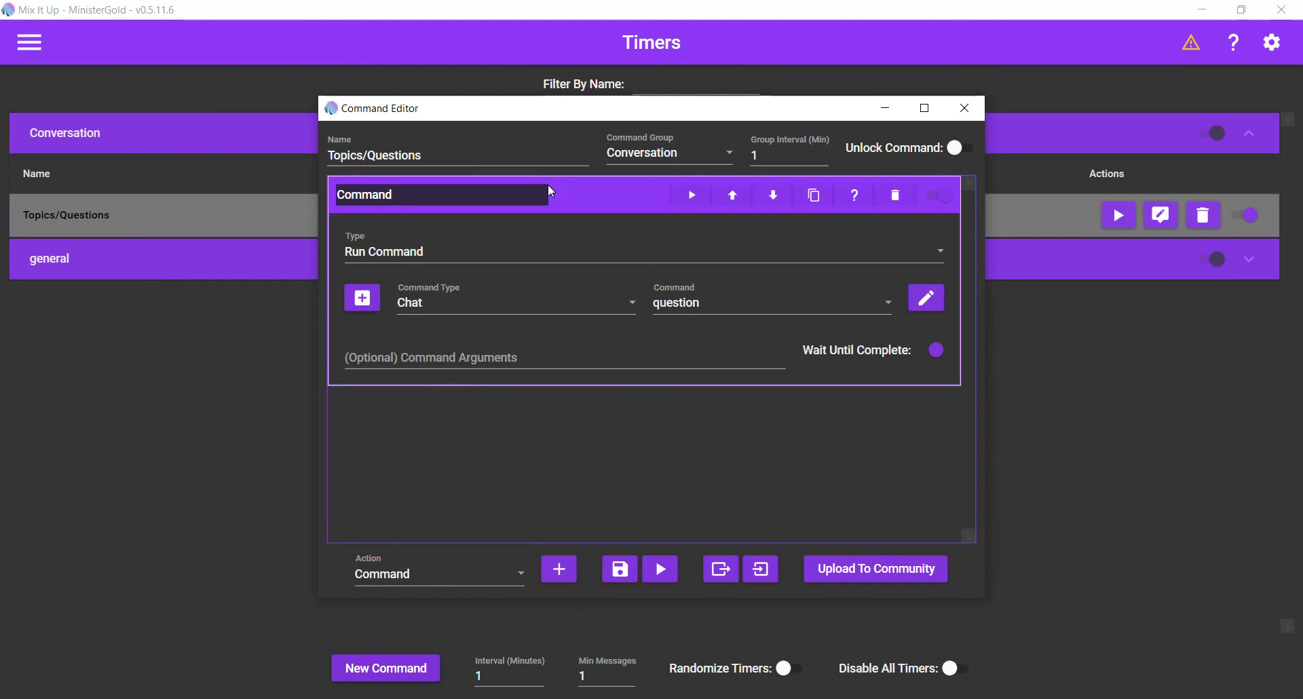
{"action": "left_click", "coordinate": [509, 264]}
{"action": "left_click", "coordinate": [494, 252]}
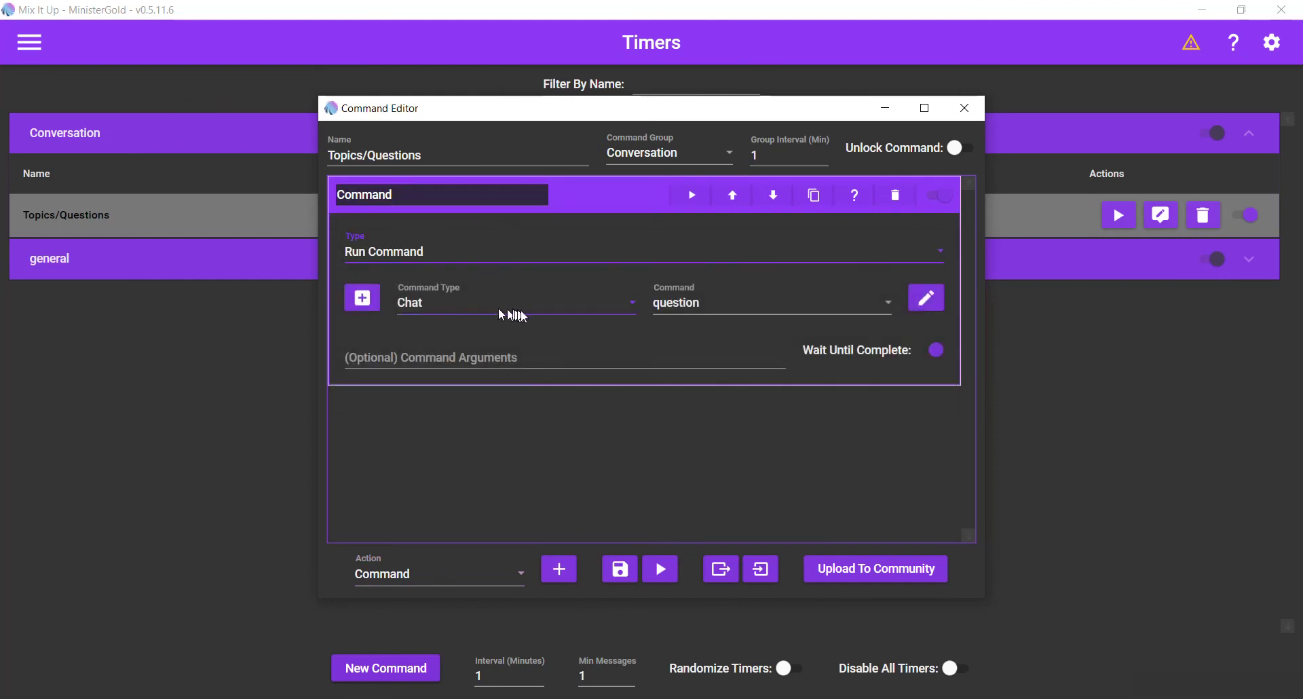
{"action": "left_click", "coordinate": [529, 312]}
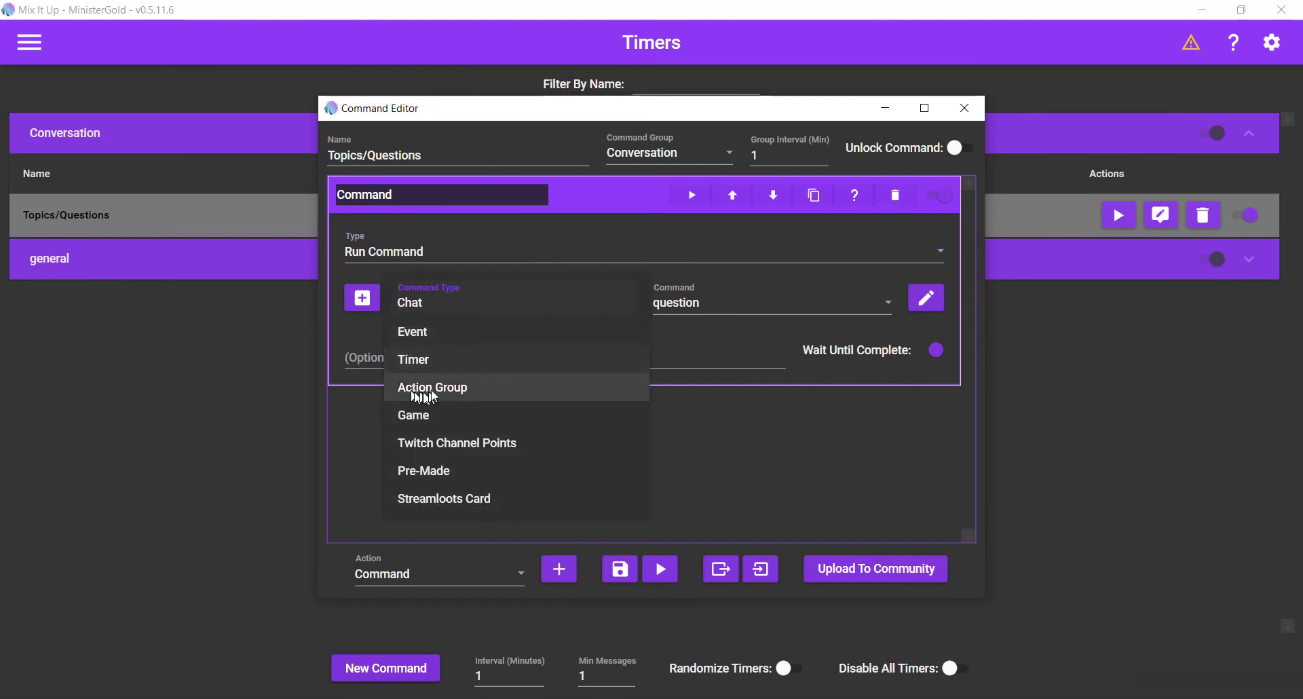
{"action": "left_click", "coordinate": [419, 306]}
{"action": "left_click", "coordinate": [696, 303]}
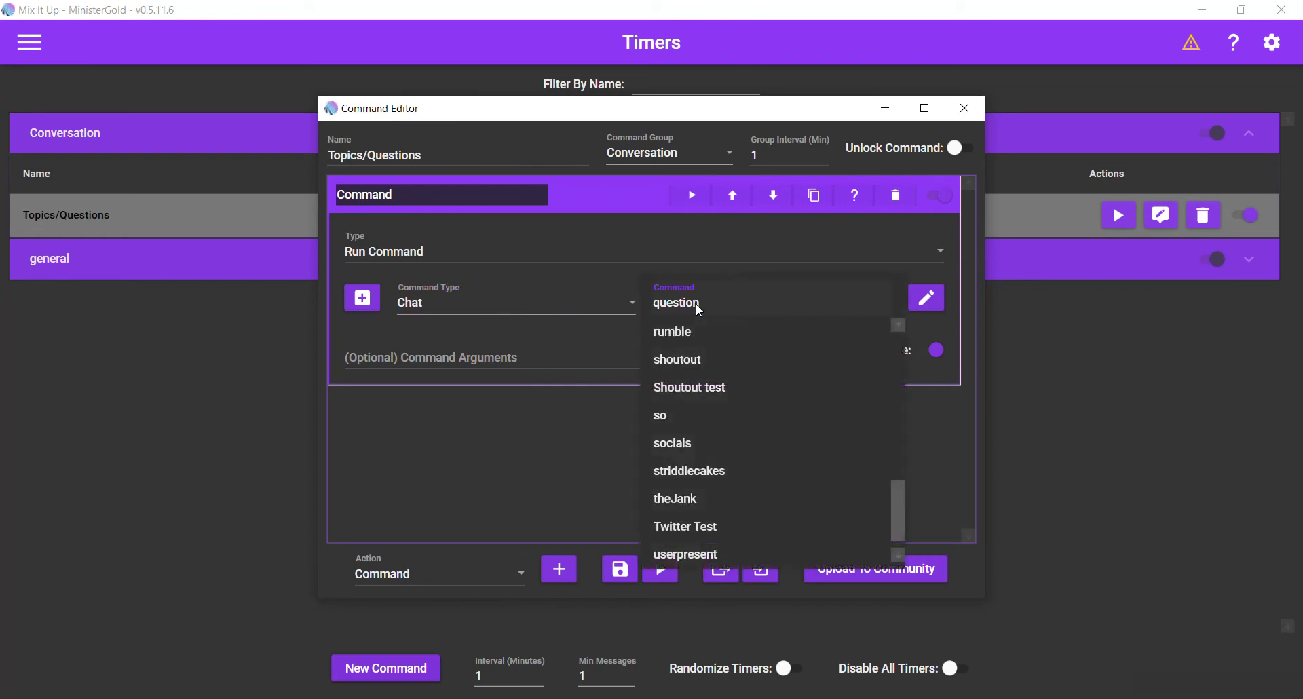
{"action": "left_click", "coordinate": [691, 307]}
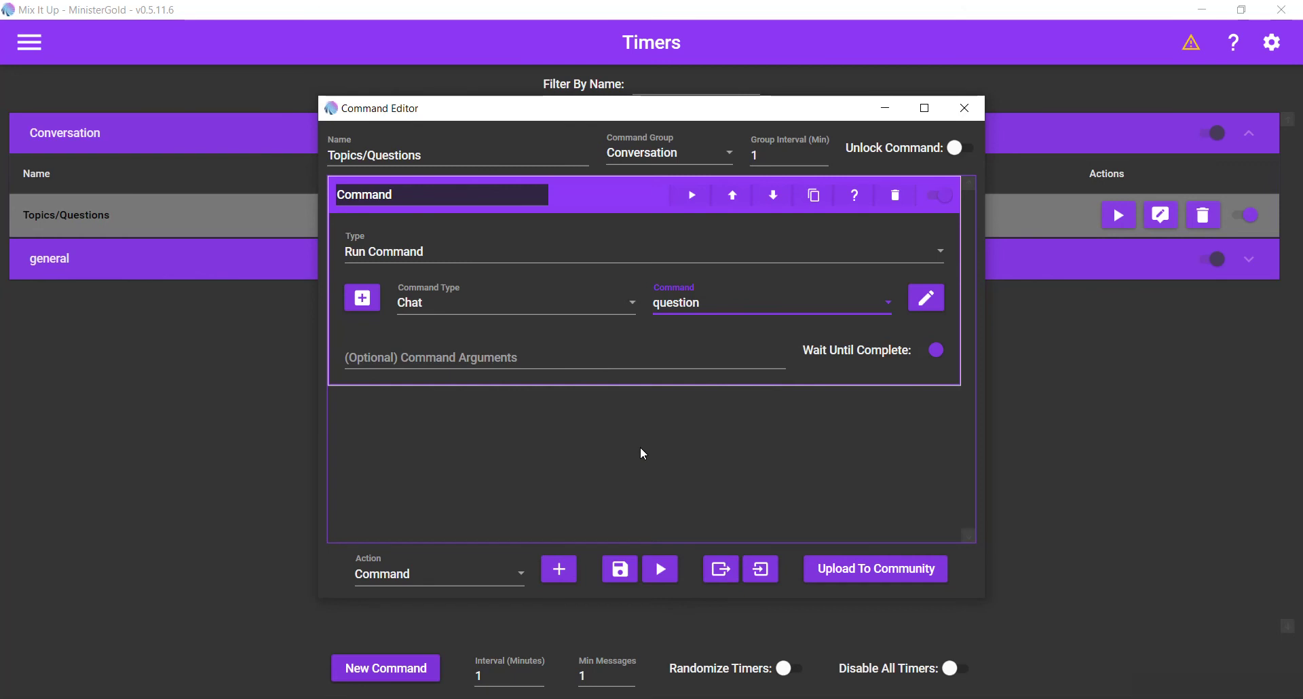
Save the Topics/Questions timer and go to the Chat page to view the posted questions.
{"action": "left_click", "coordinate": [623, 574]}
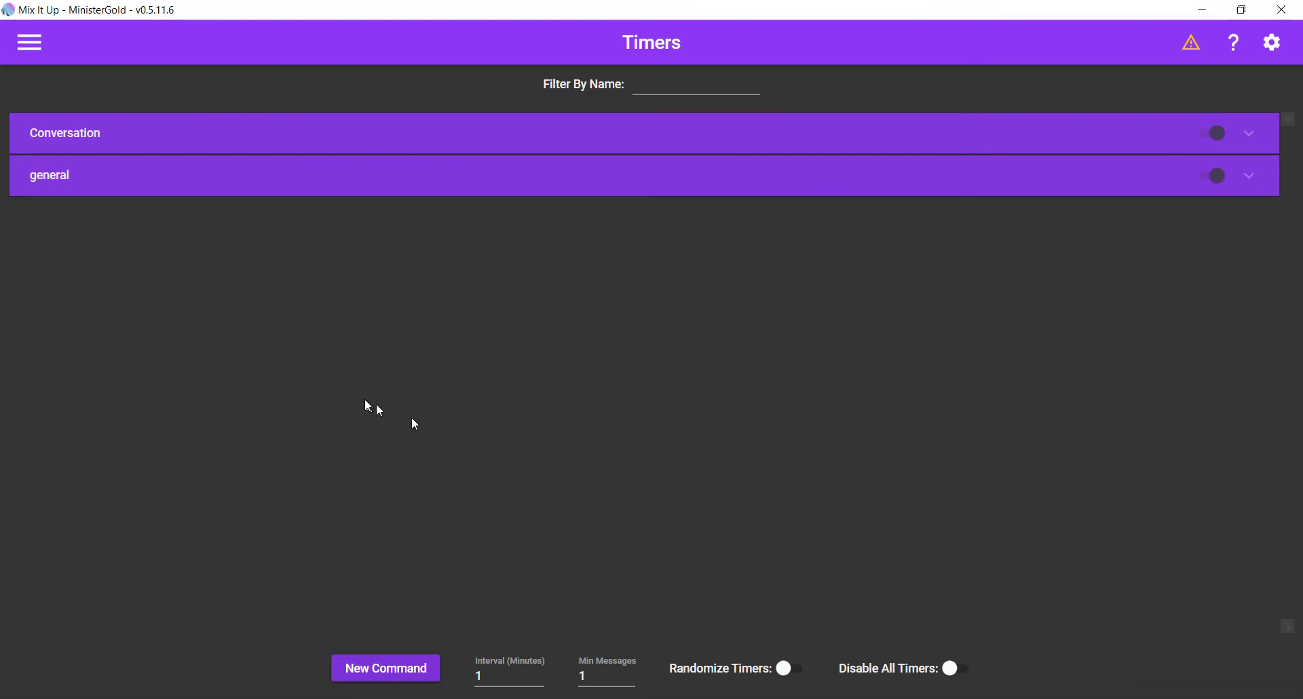
{"action": "left_click", "coordinate": [24, 35]}
{"action": "left_click", "coordinate": [38, 115]}
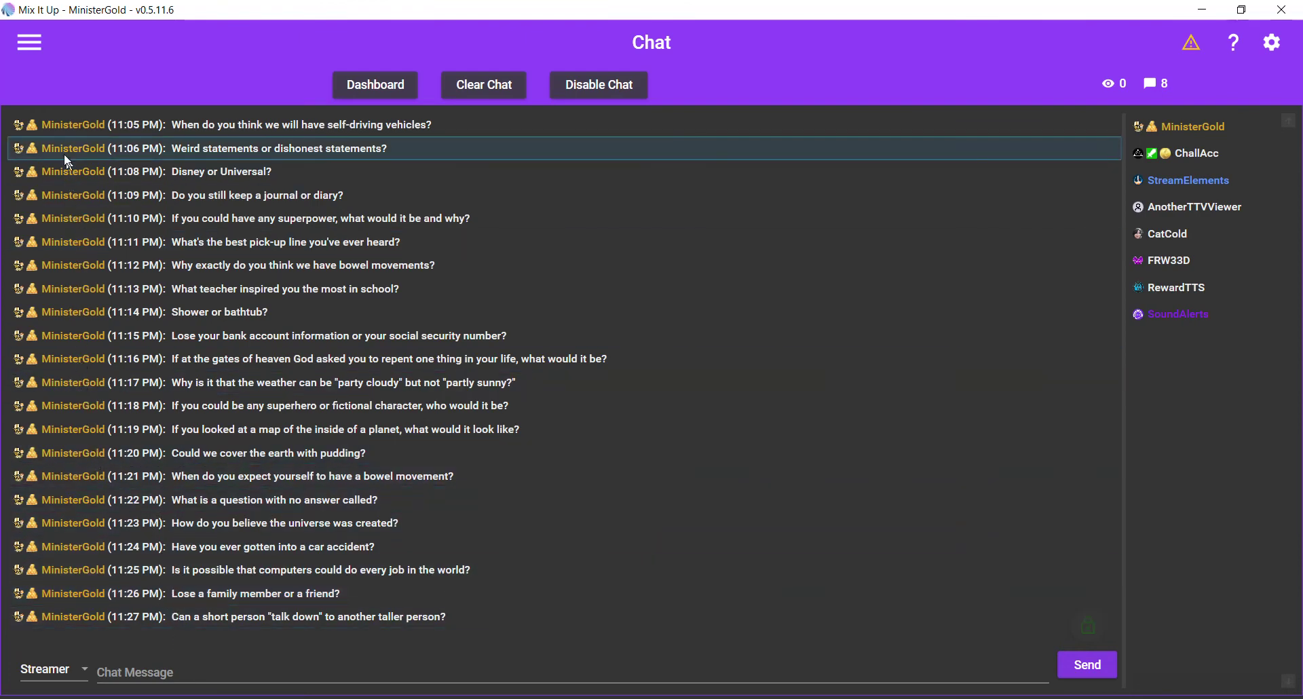
Go to the Commands page and open the question command from the Conversation group for editing.
{"action": "left_click", "coordinate": [30, 40]}
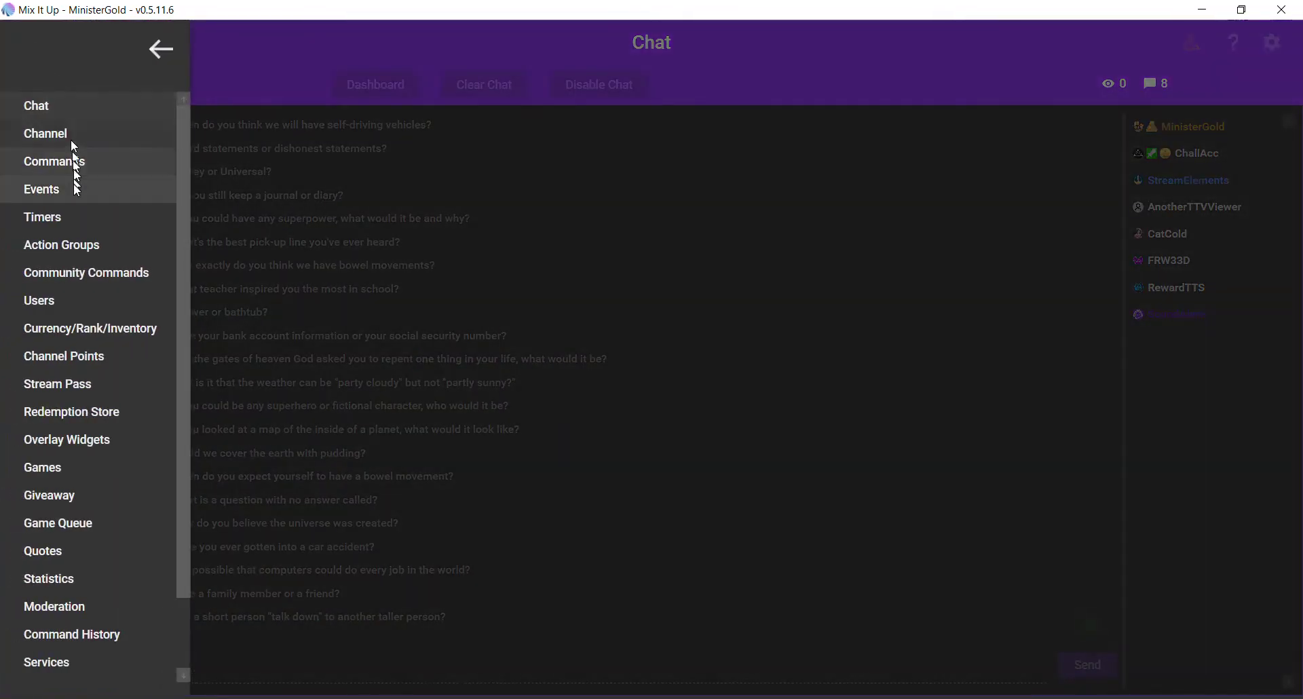
{"action": "left_click", "coordinate": [73, 163]}
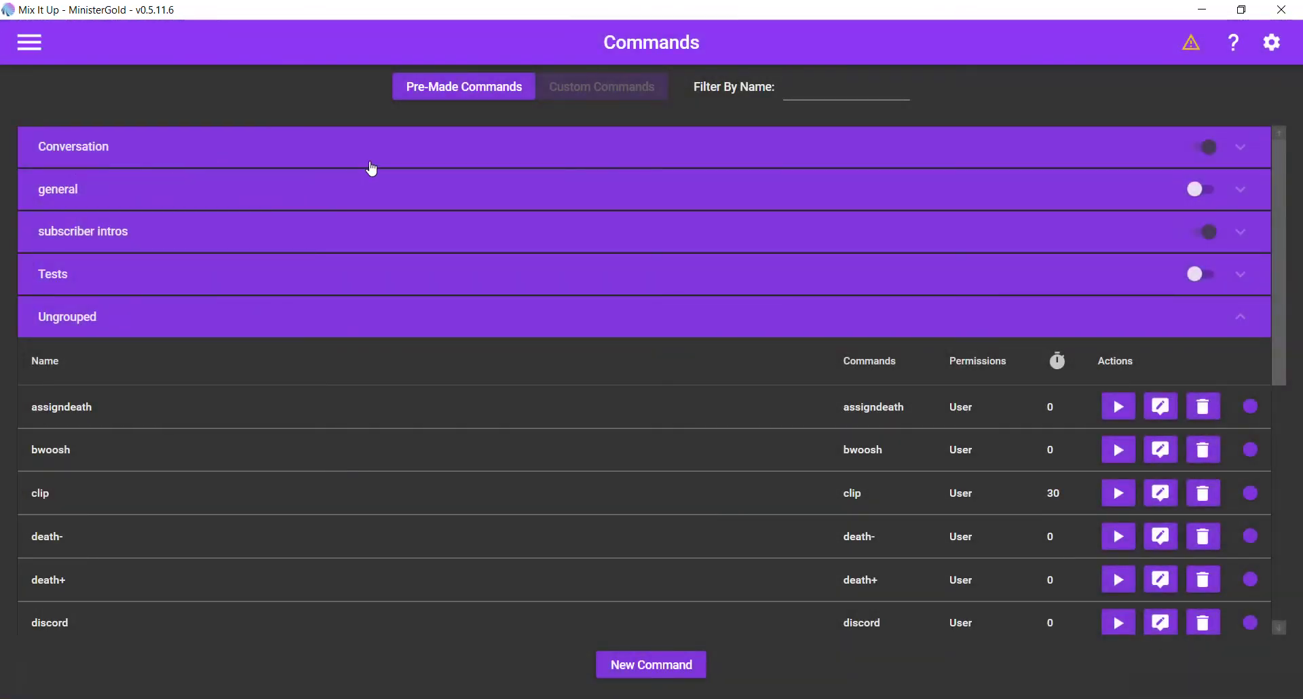
{"action": "left_click", "coordinate": [896, 161]}
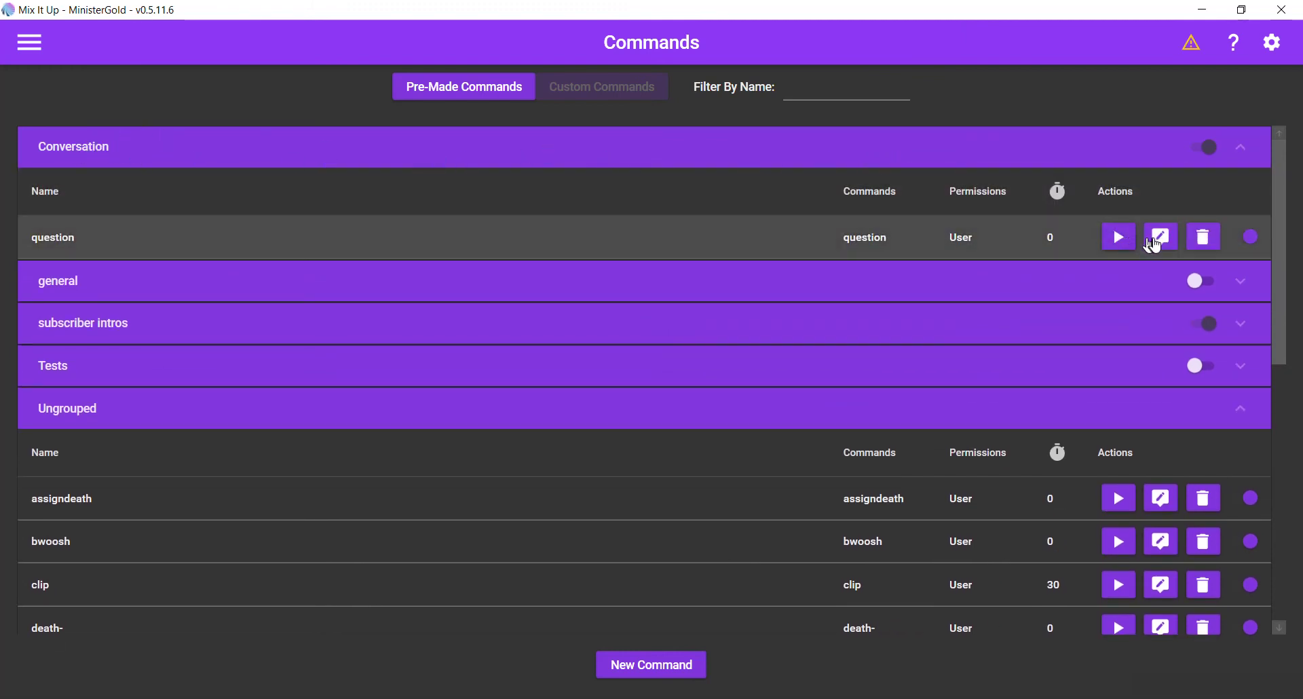
{"action": "left_click", "coordinate": [1159, 241]}
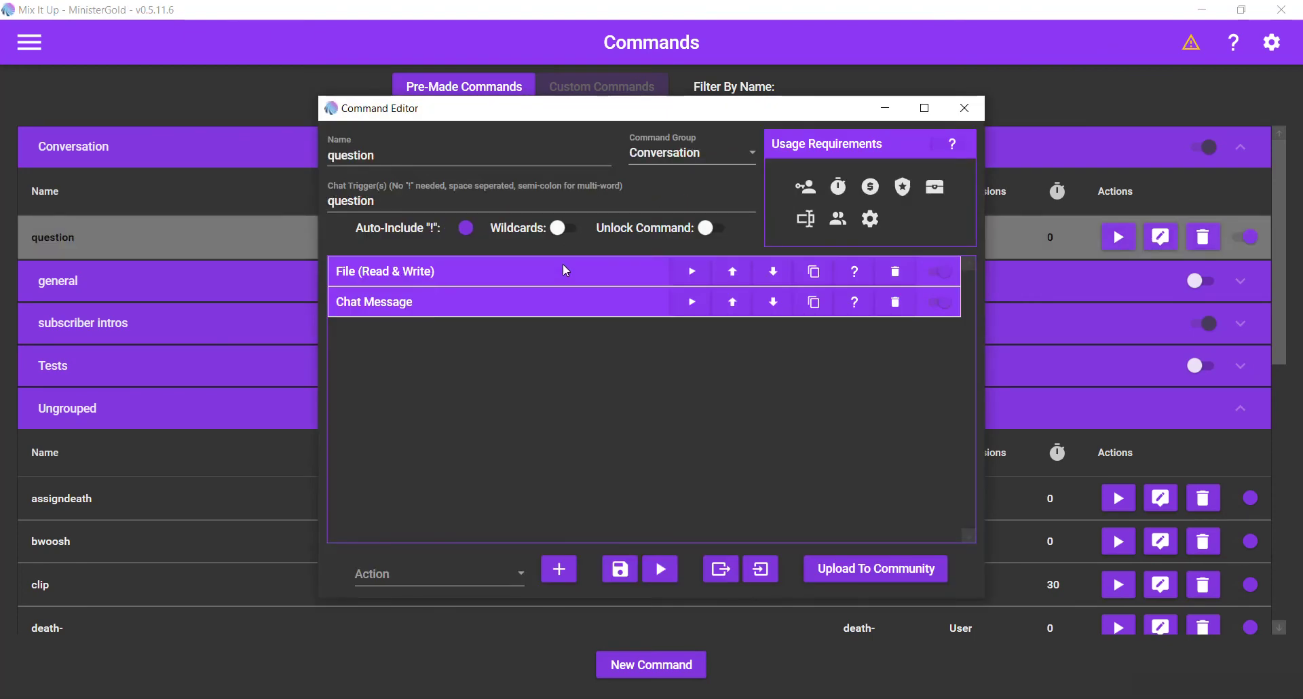
Review the File (Read & Write) action's file path and special identifier, and the Chat Message action's text, then collapse both actions.
{"action": "left_click", "coordinate": [563, 265]}
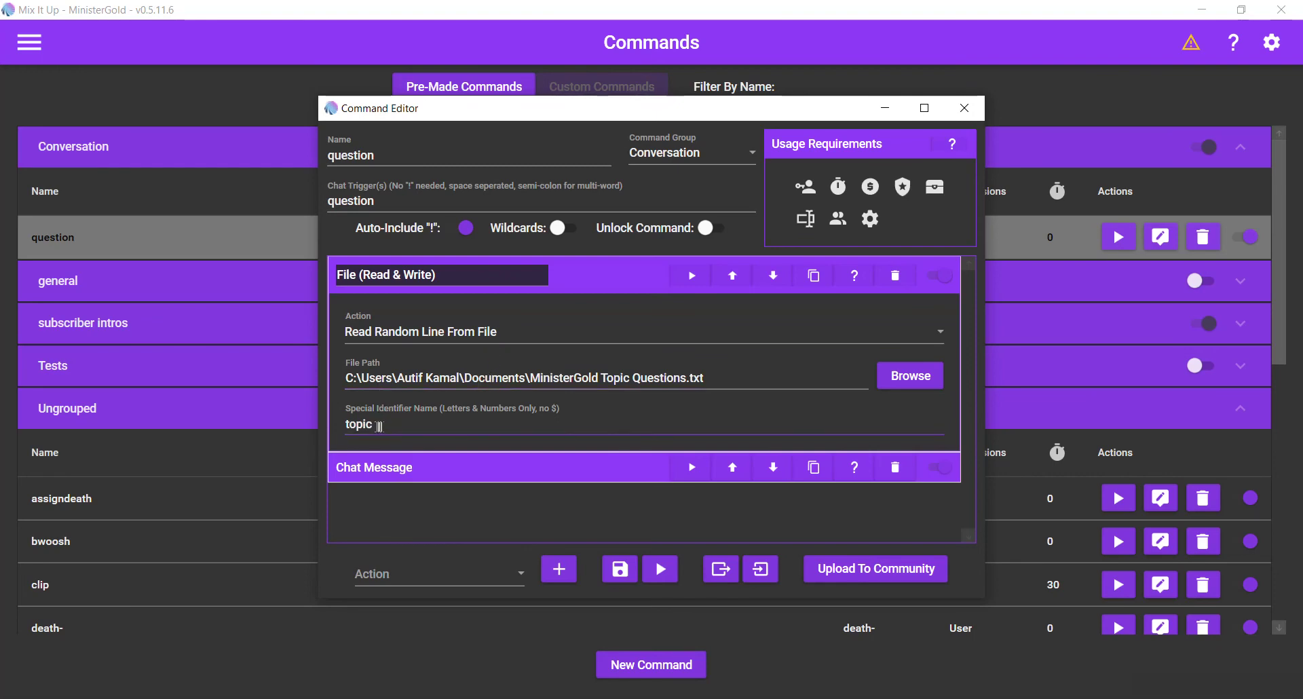
{"action": "left_click", "coordinate": [434, 466]}
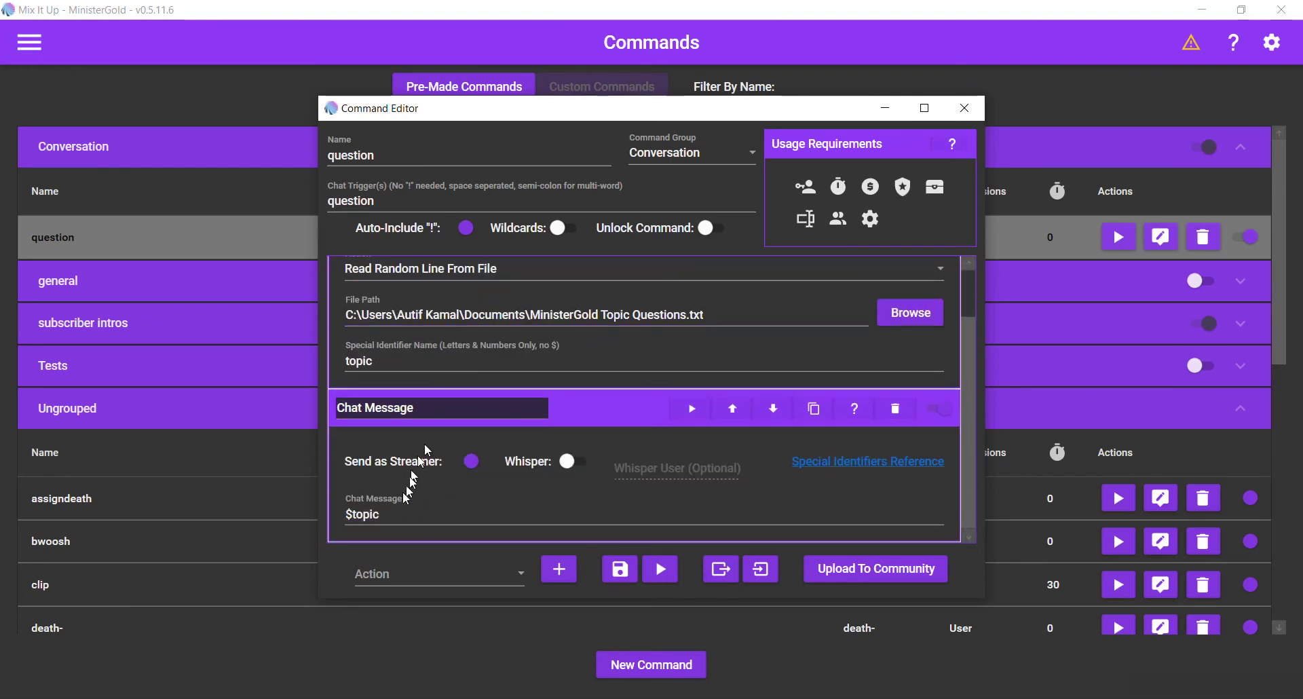
{"action": "left_click", "coordinate": [366, 514]}
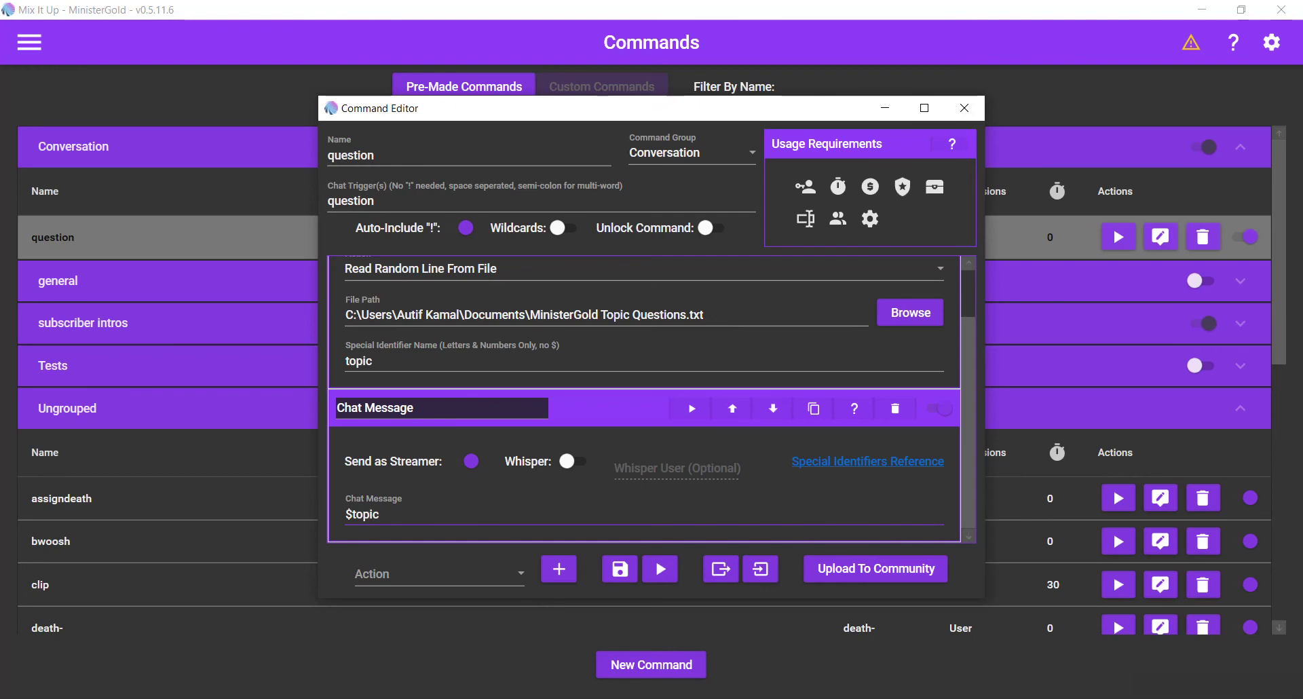
{"action": "left_click", "coordinate": [588, 419]}
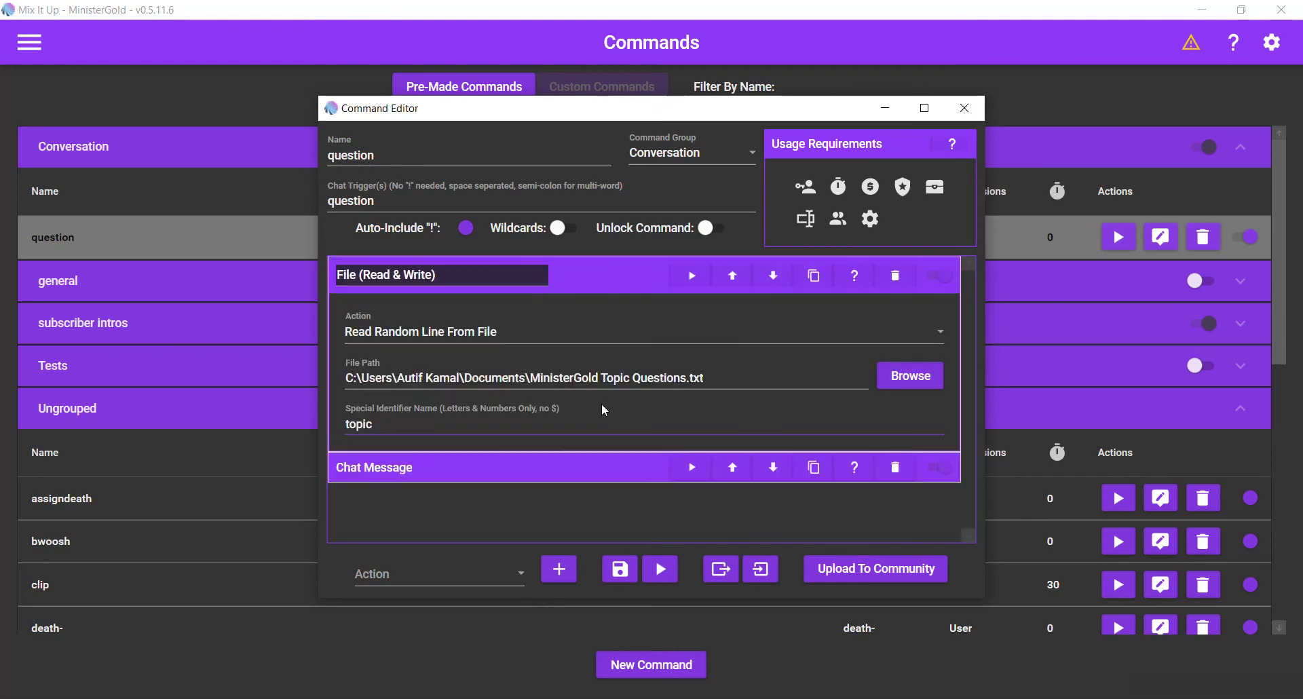
{"action": "left_click", "coordinate": [597, 284]}
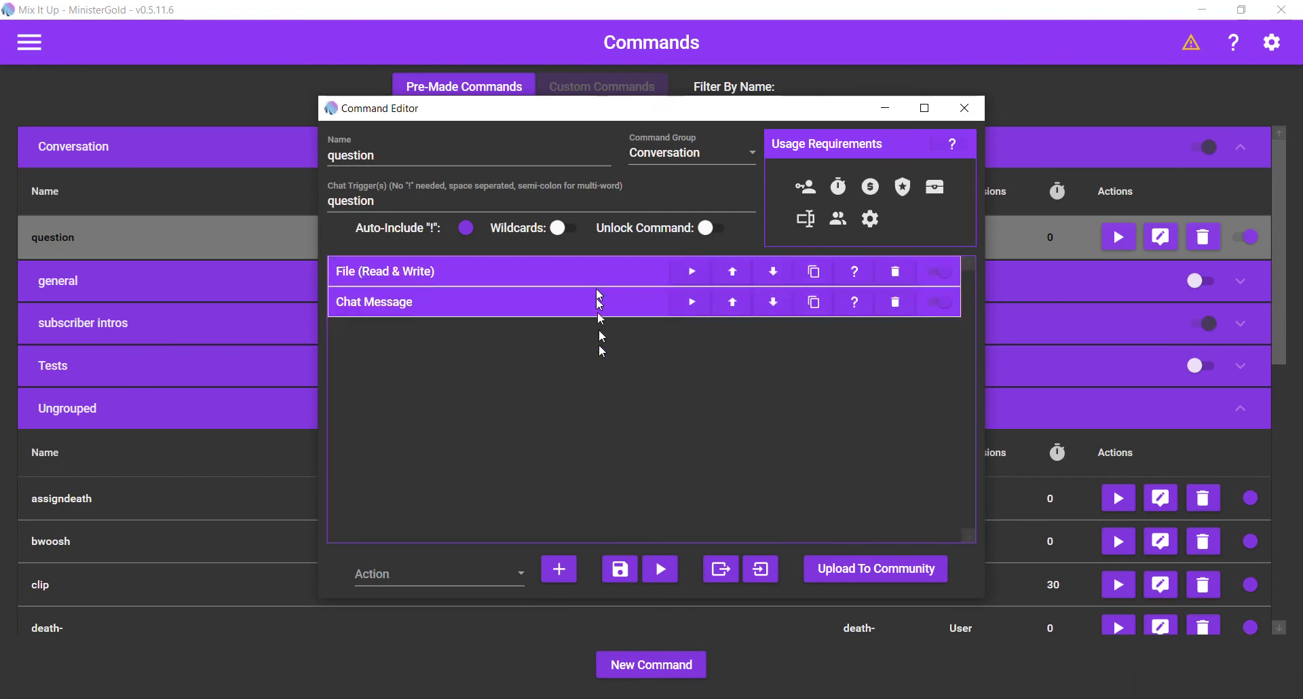
Save the question command and return to the Timers page.
{"action": "left_click", "coordinate": [616, 581]}
{"action": "left_click", "coordinate": [620, 570]}
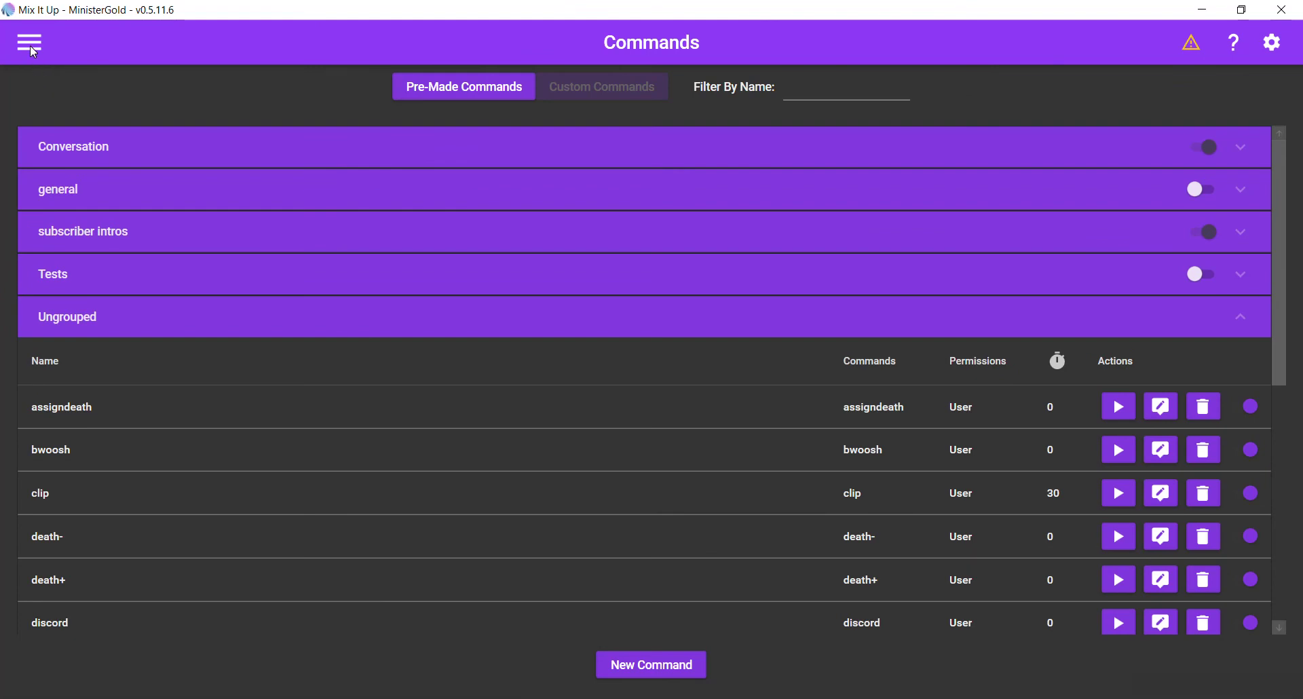
{"action": "left_click", "coordinate": [30, 45]}
{"action": "left_click", "coordinate": [61, 218]}
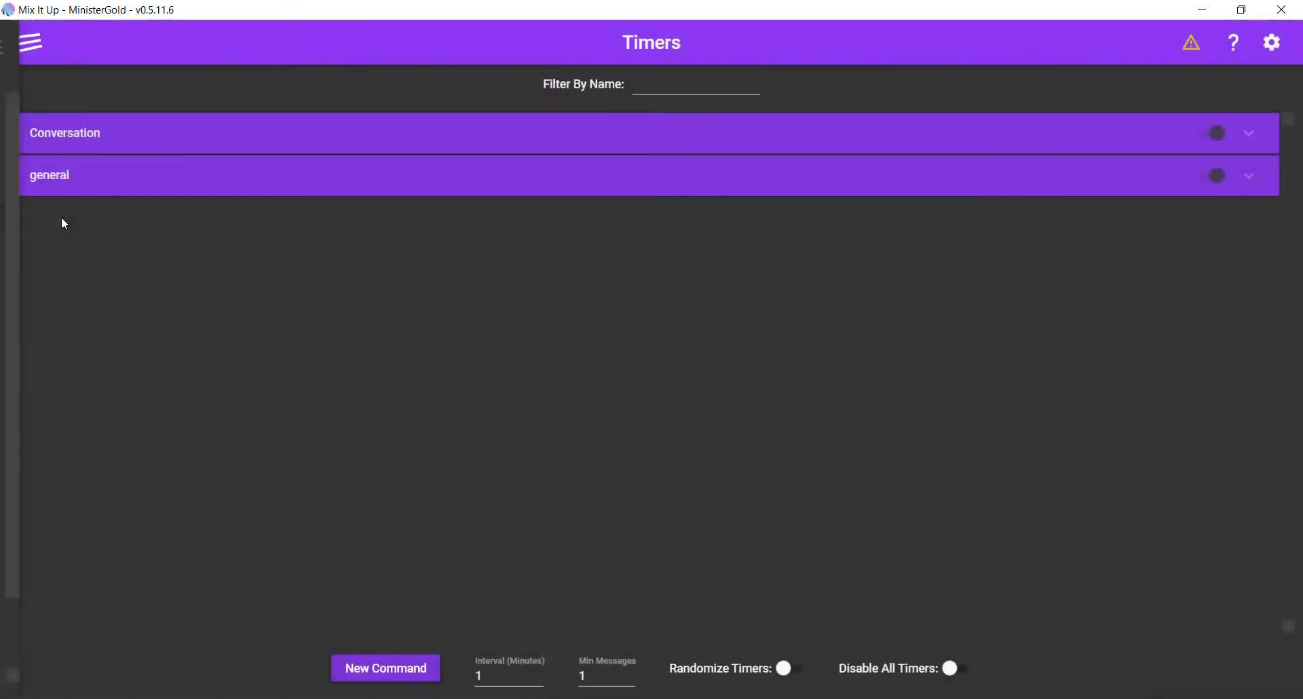
{"action": "left_click", "coordinate": [380, 667]}
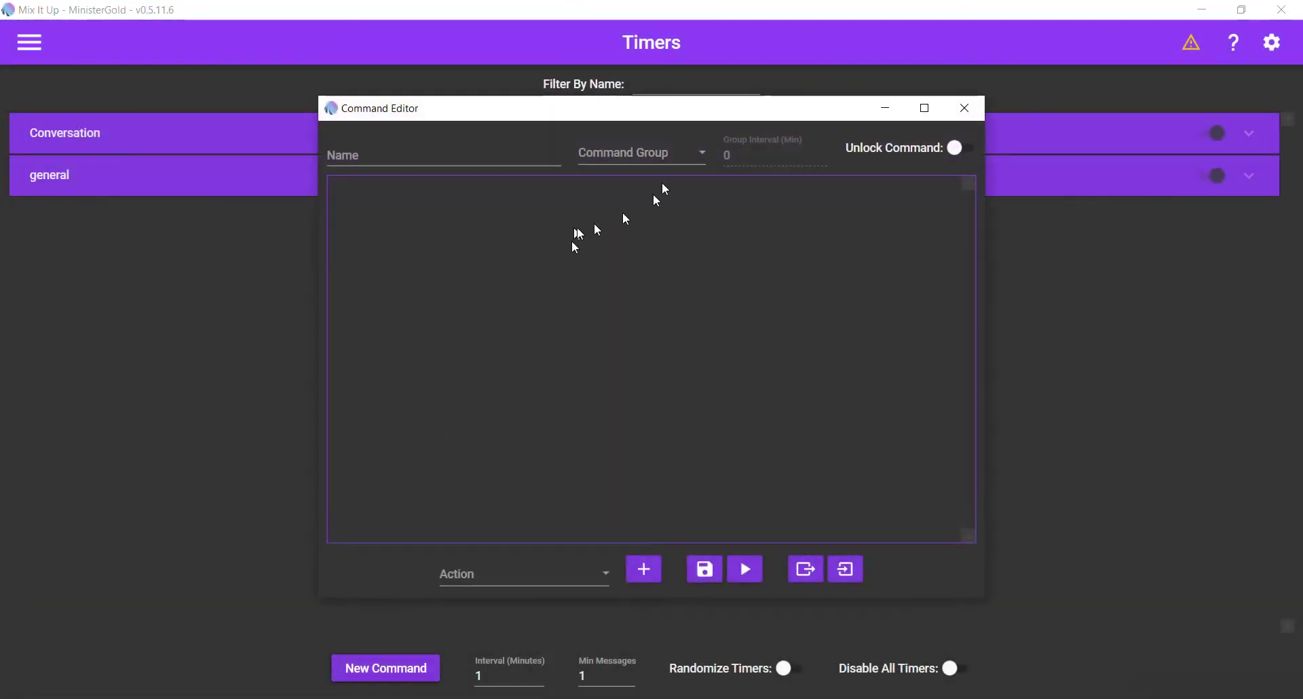
{"action": "left_click", "coordinate": [675, 154]}
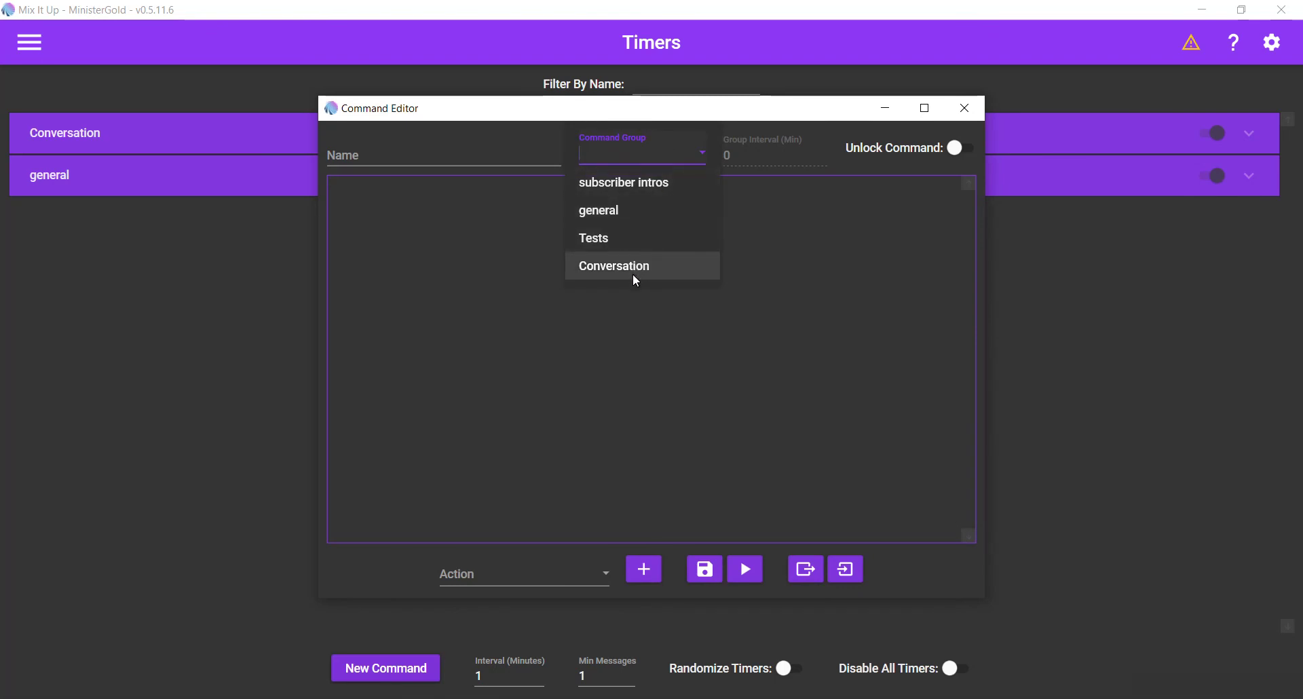
{"action": "left_click", "coordinate": [636, 266]}
{"action": "left_click", "coordinate": [978, 113]}
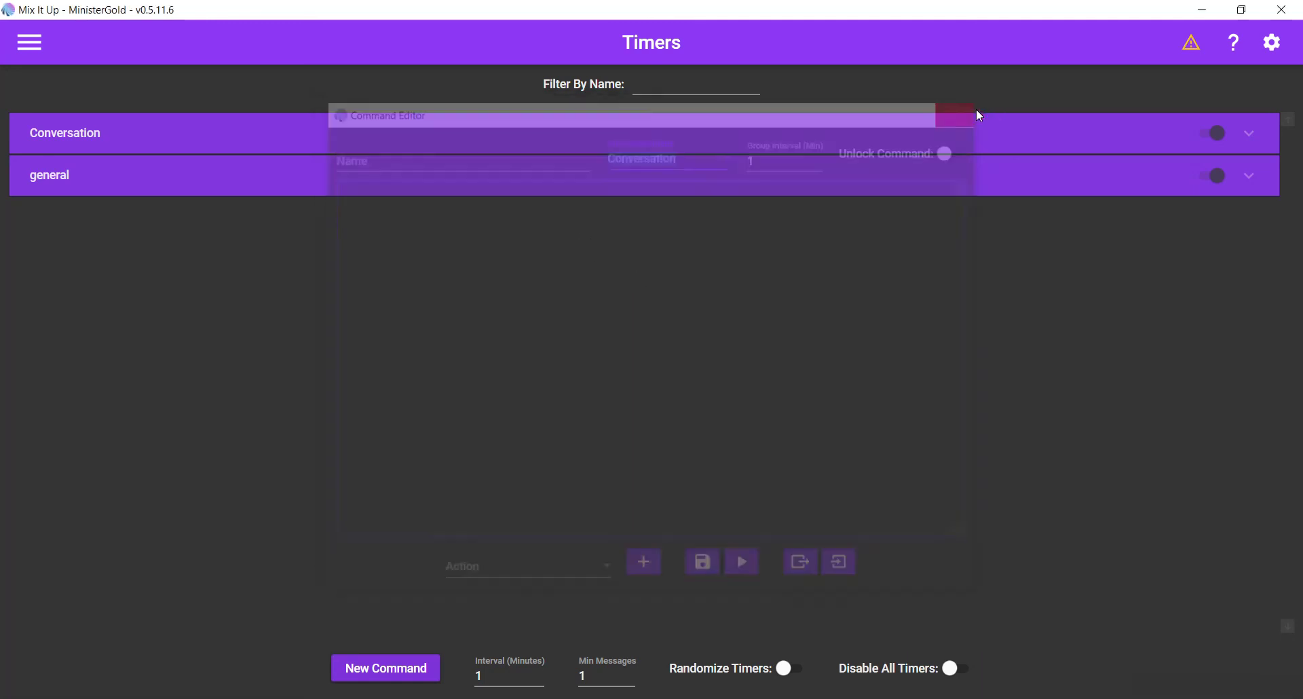
Reopen the Topics/Questions timer from the Conversation group and review the available action types and its Command action settings.
{"action": "left_click", "coordinate": [966, 129]}
{"action": "left_click", "coordinate": [1164, 226]}
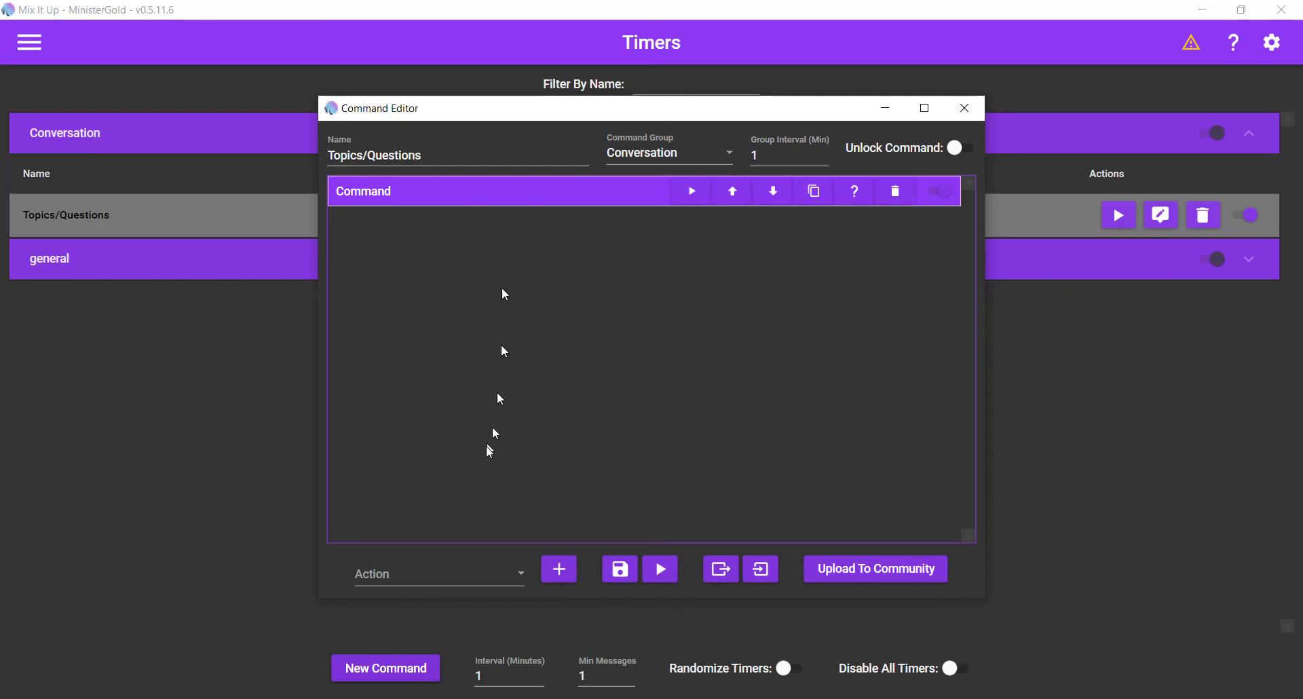
{"action": "left_click", "coordinate": [479, 574]}
{"action": "scroll", "coordinate": [415, 360], "scroll_direction": "down", "scroll_amount": 3}
{"action": "scroll", "coordinate": [414, 354], "scroll_direction": "up", "scroll_amount": 3}
{"action": "left_click", "coordinate": [413, 346]}
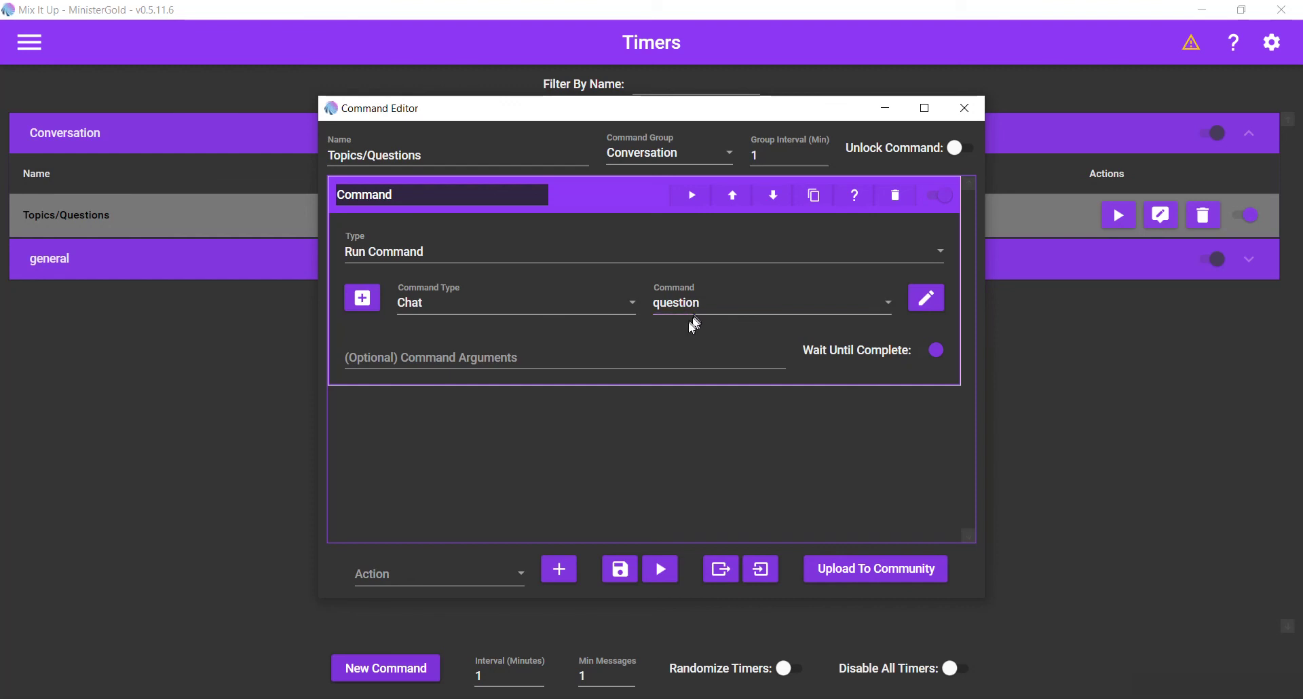
Save the Topics/Questions timer and switch to the Chat page to check the automatically posted questions.
{"action": "left_click", "coordinate": [619, 575]}
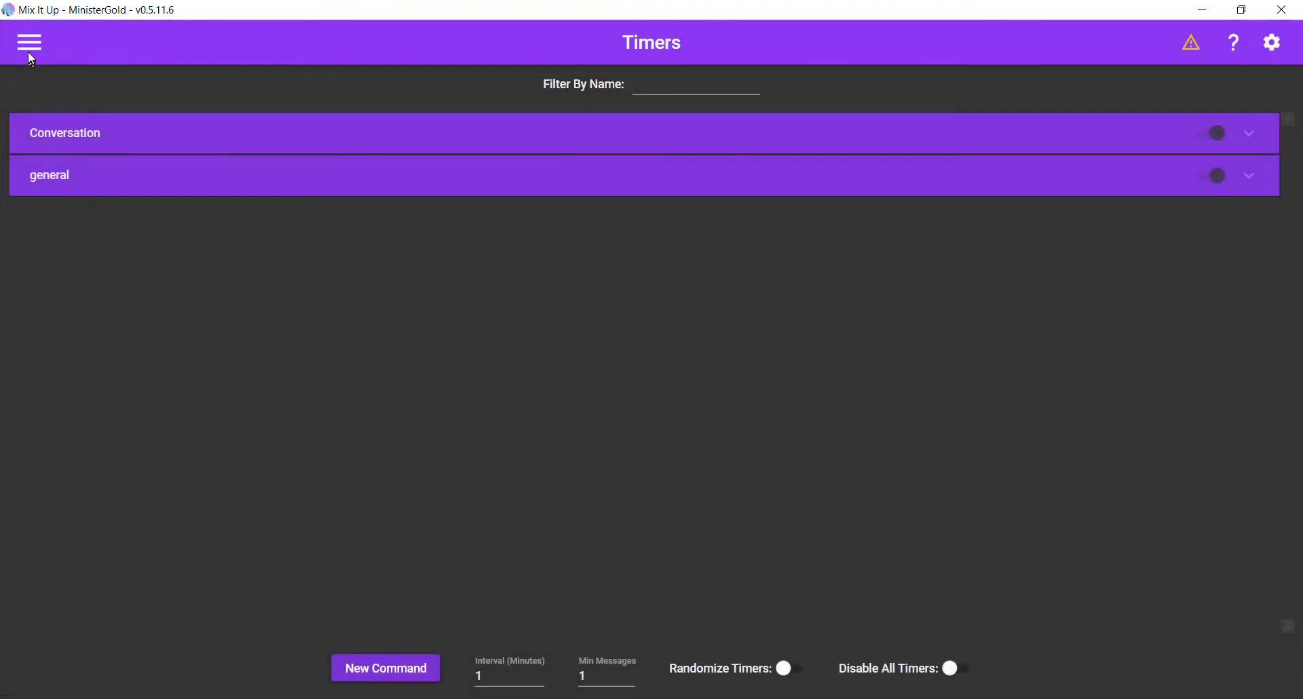
{"action": "left_click", "coordinate": [28, 45]}
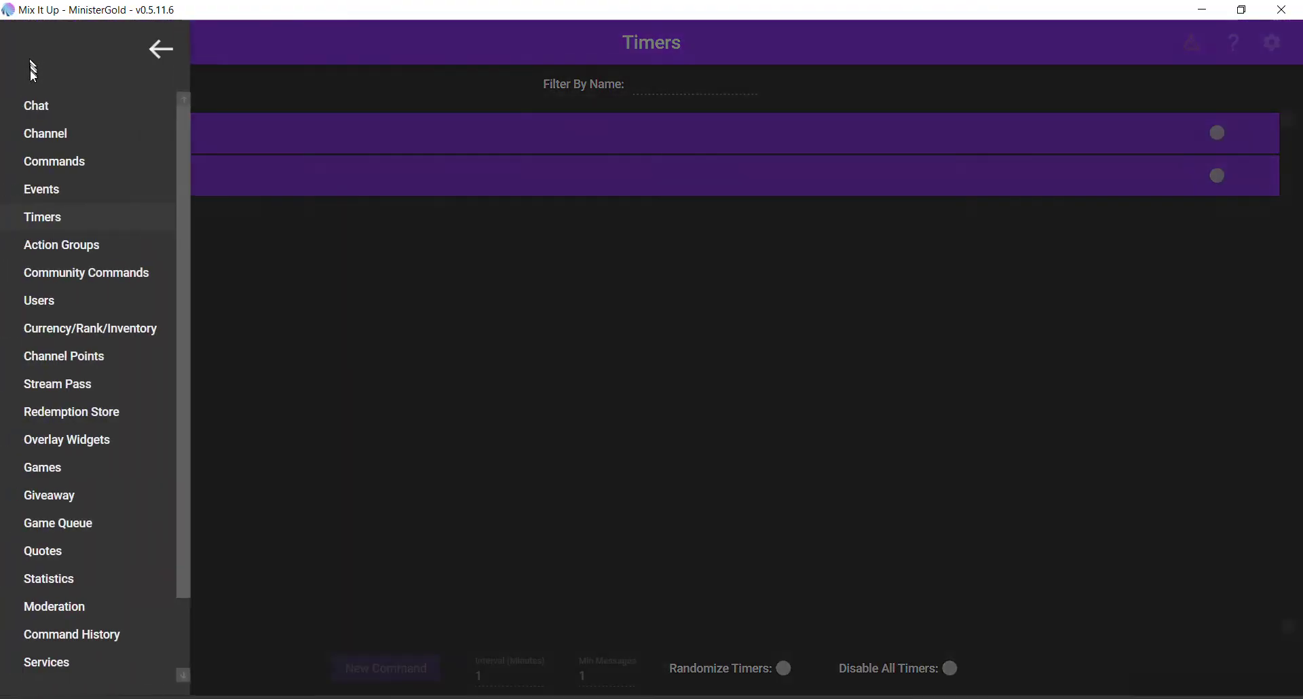
{"action": "left_click", "coordinate": [27, 104]}
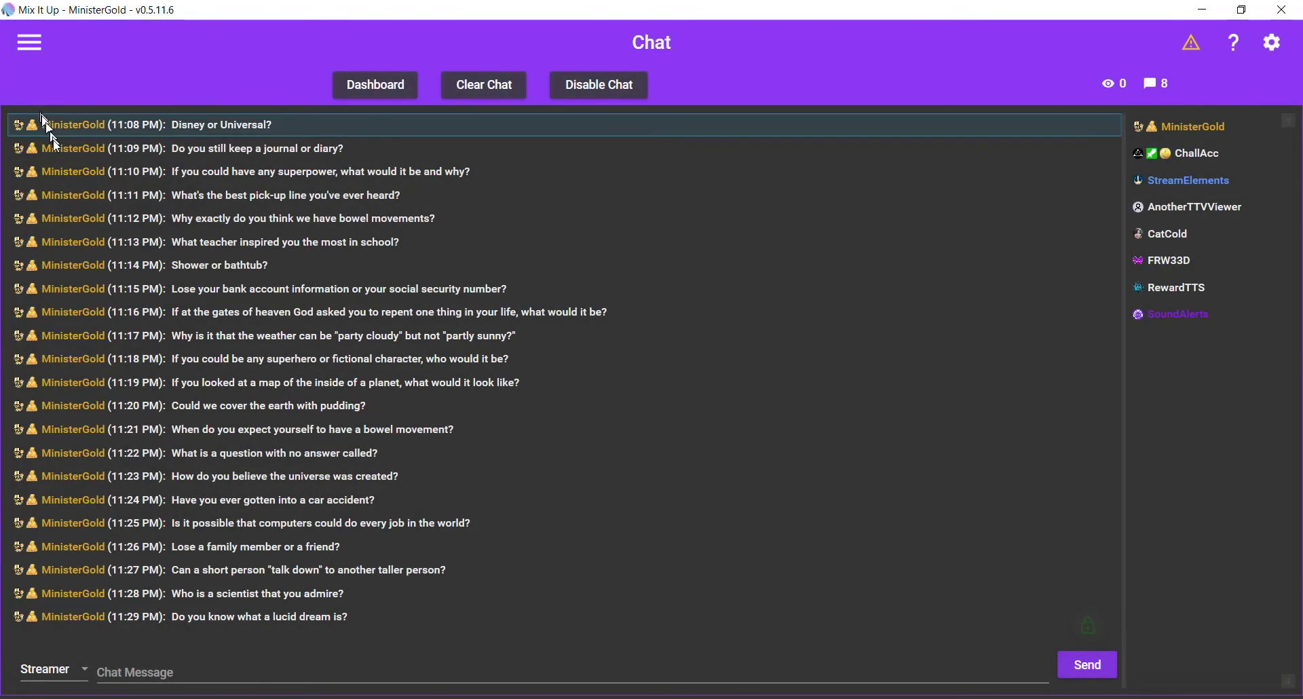